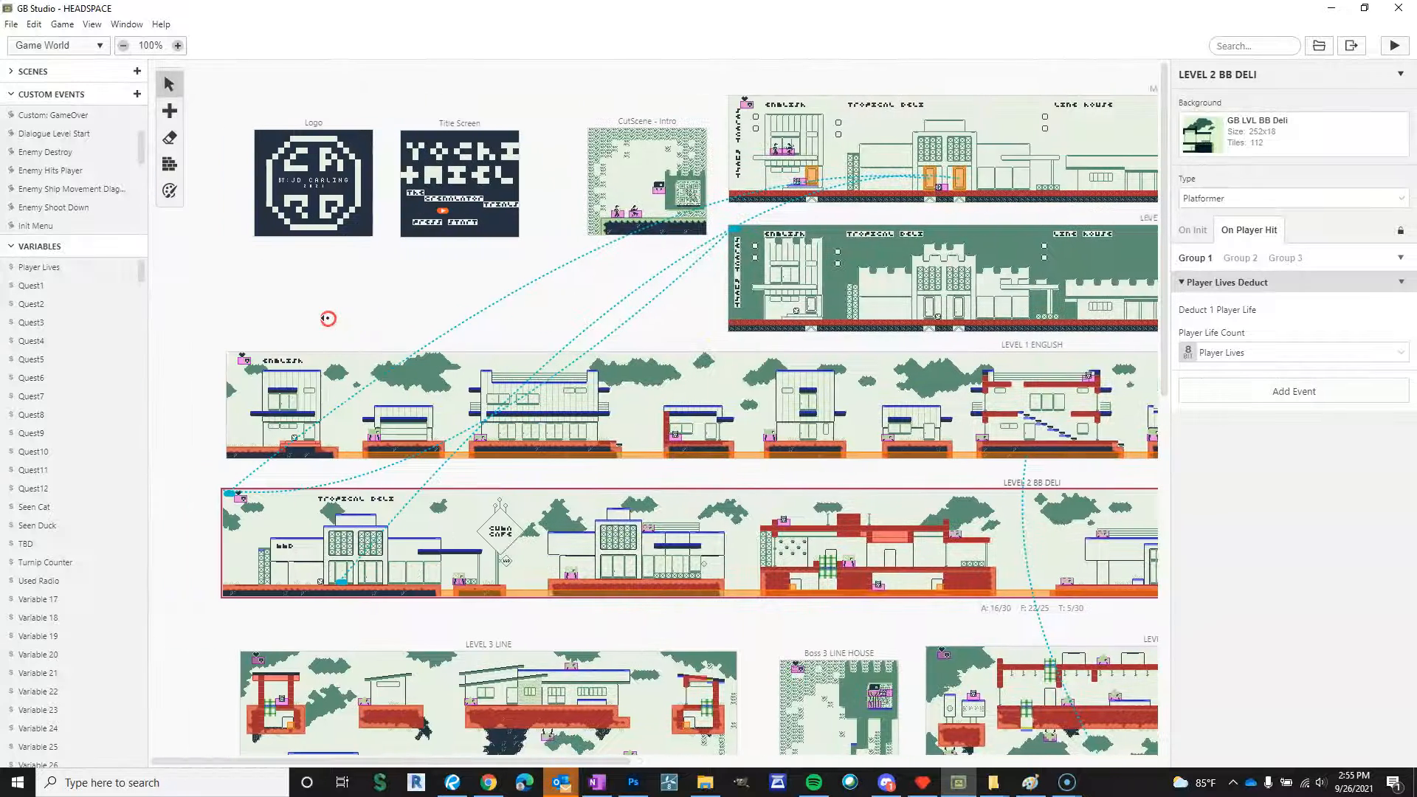
# Inspect the script of the pit trigger along the bottom of the Level 1 English scene.
pyautogui.click(348, 455)
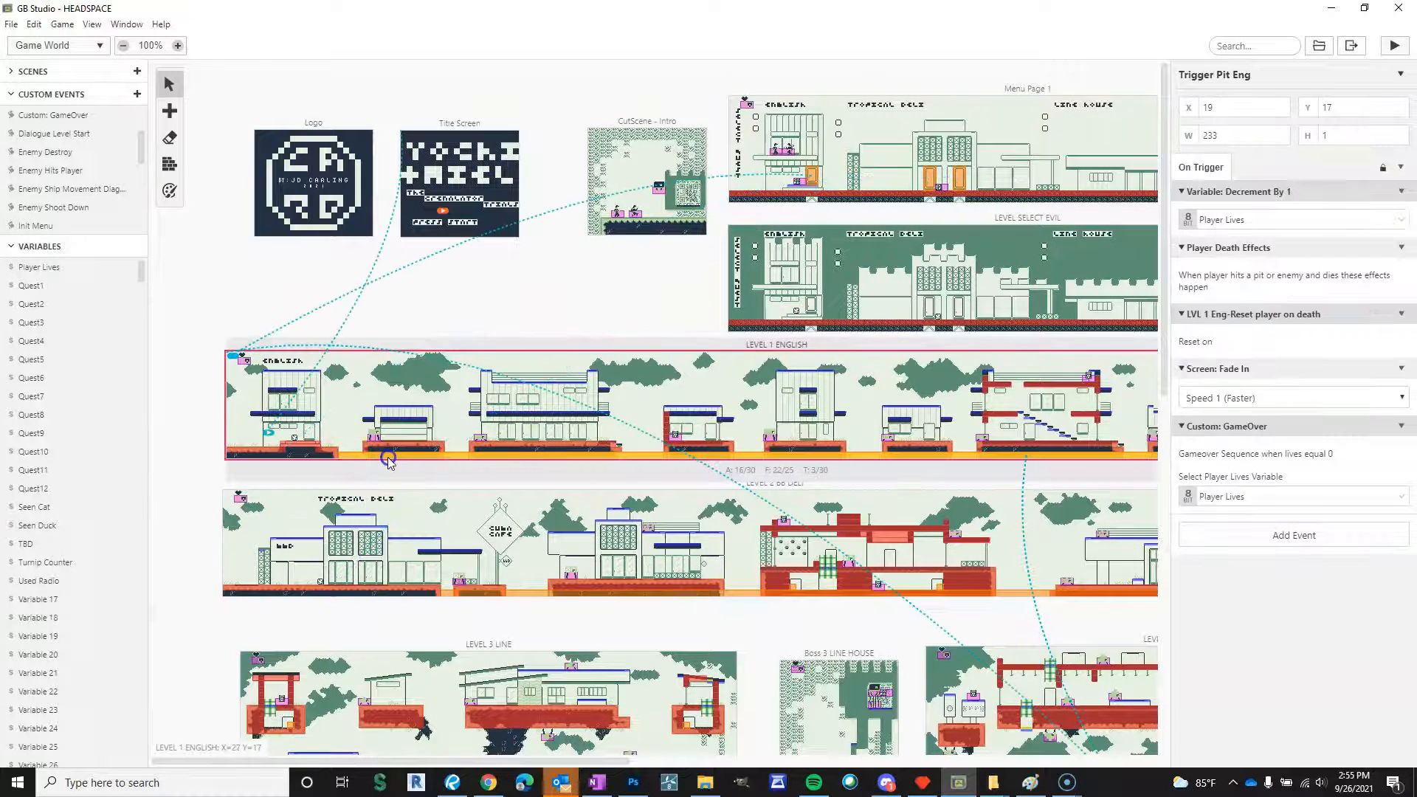
pyautogui.keyDown('ctrl'); pyautogui.scroll(2, 542, 454); pyautogui.keyUp('ctrl')
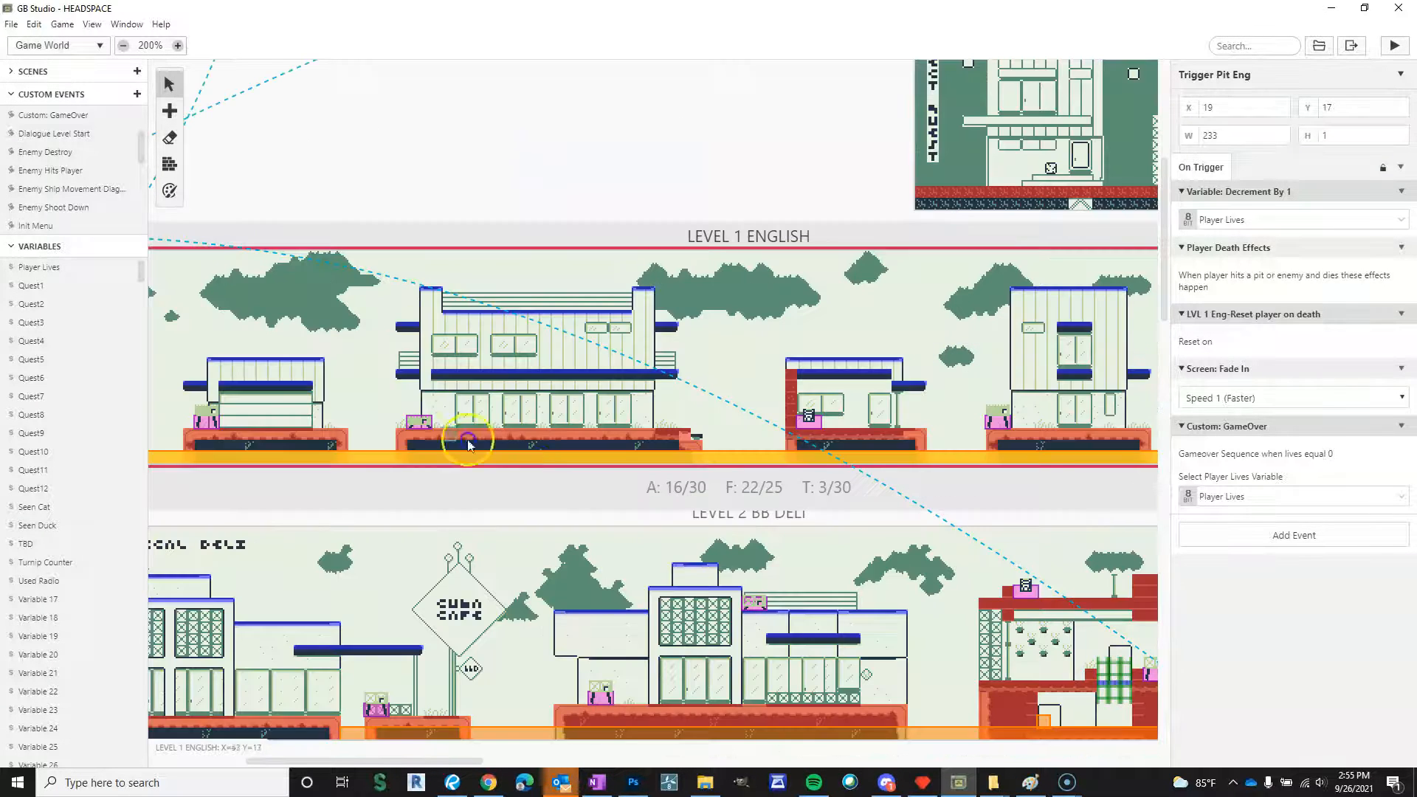
pyautogui.click(411, 428)
pyautogui.hscroll(-5, 412, 406)
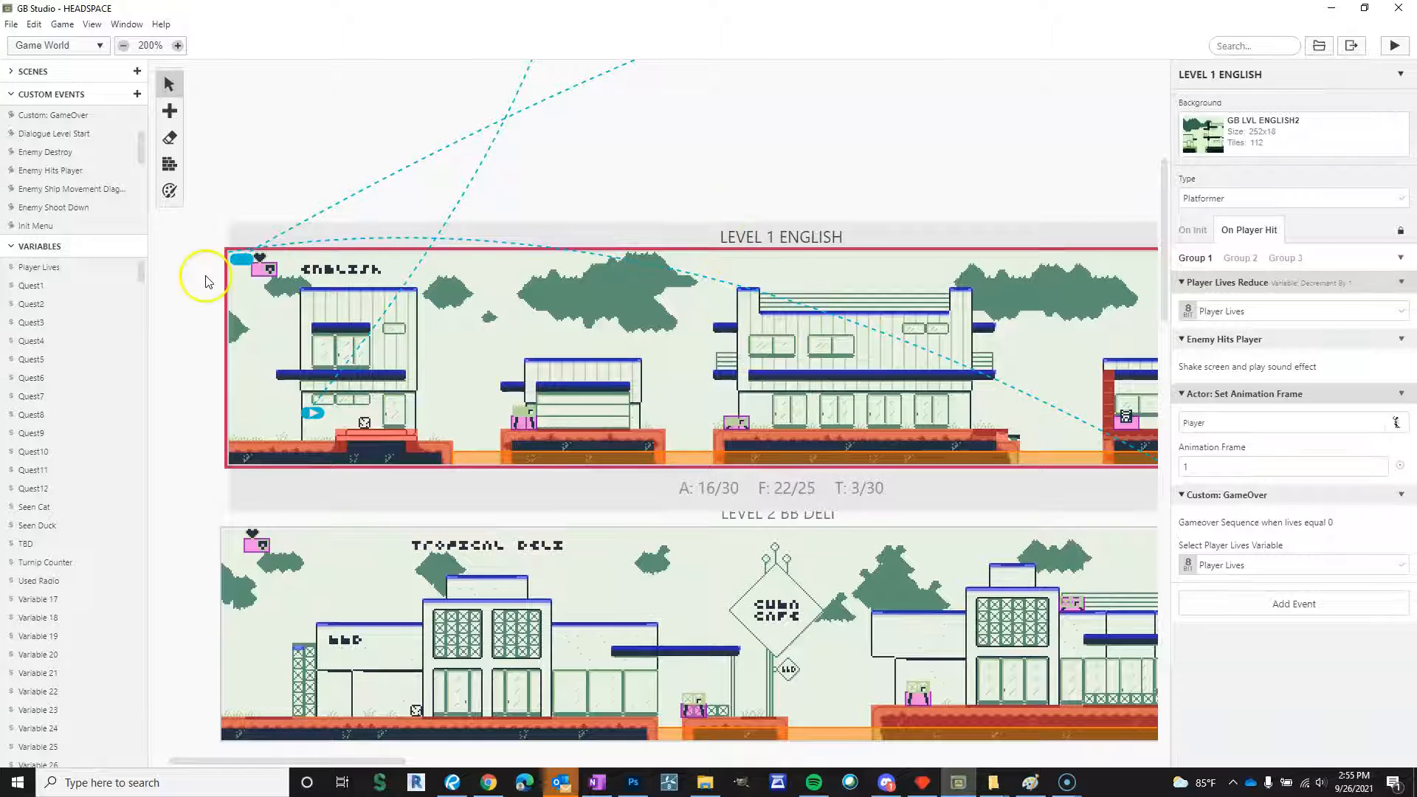
# Review the Custom: GameOver event's script, from the player lives comparison through to the scene change.
pyautogui.click(73, 117)
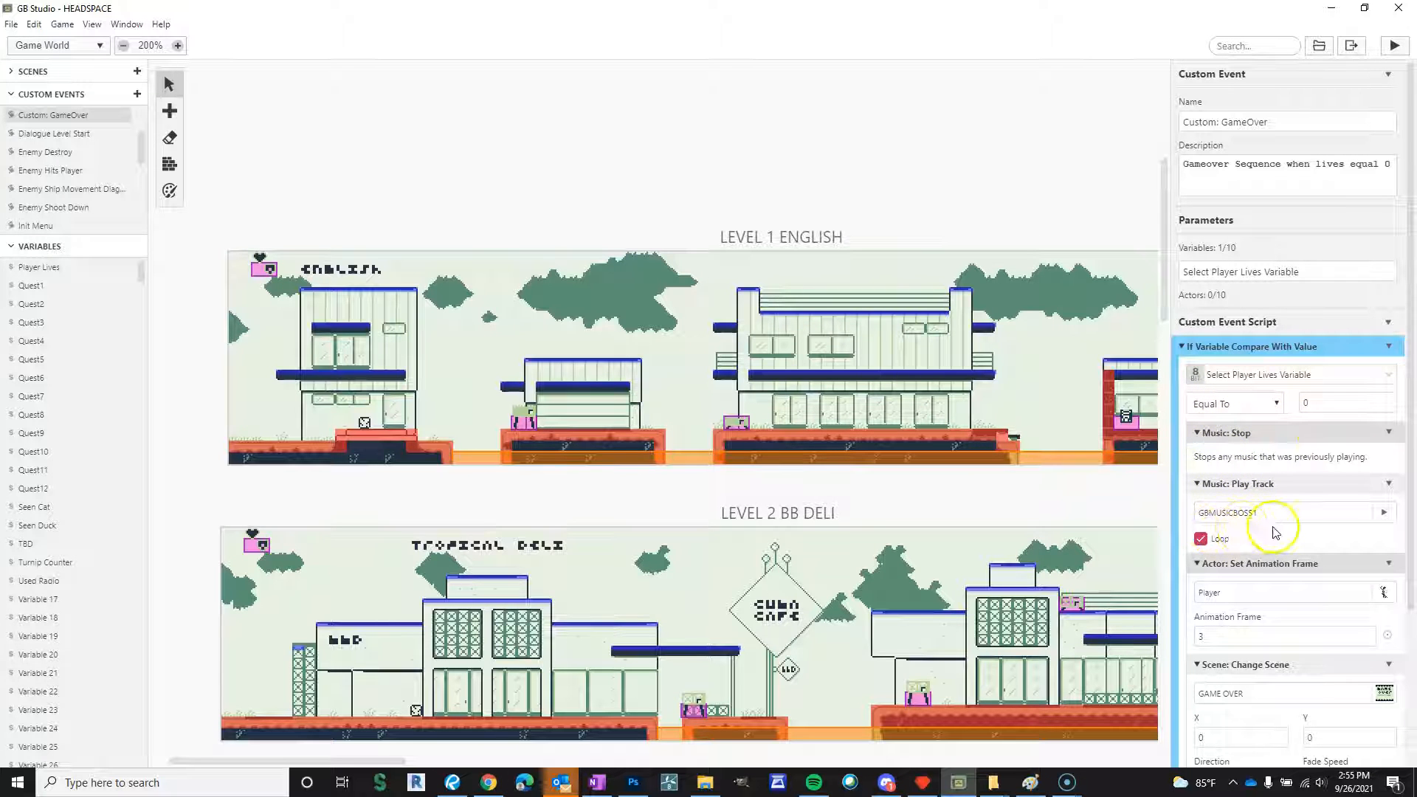
pyautogui.scroll(-2, 1259, 514)
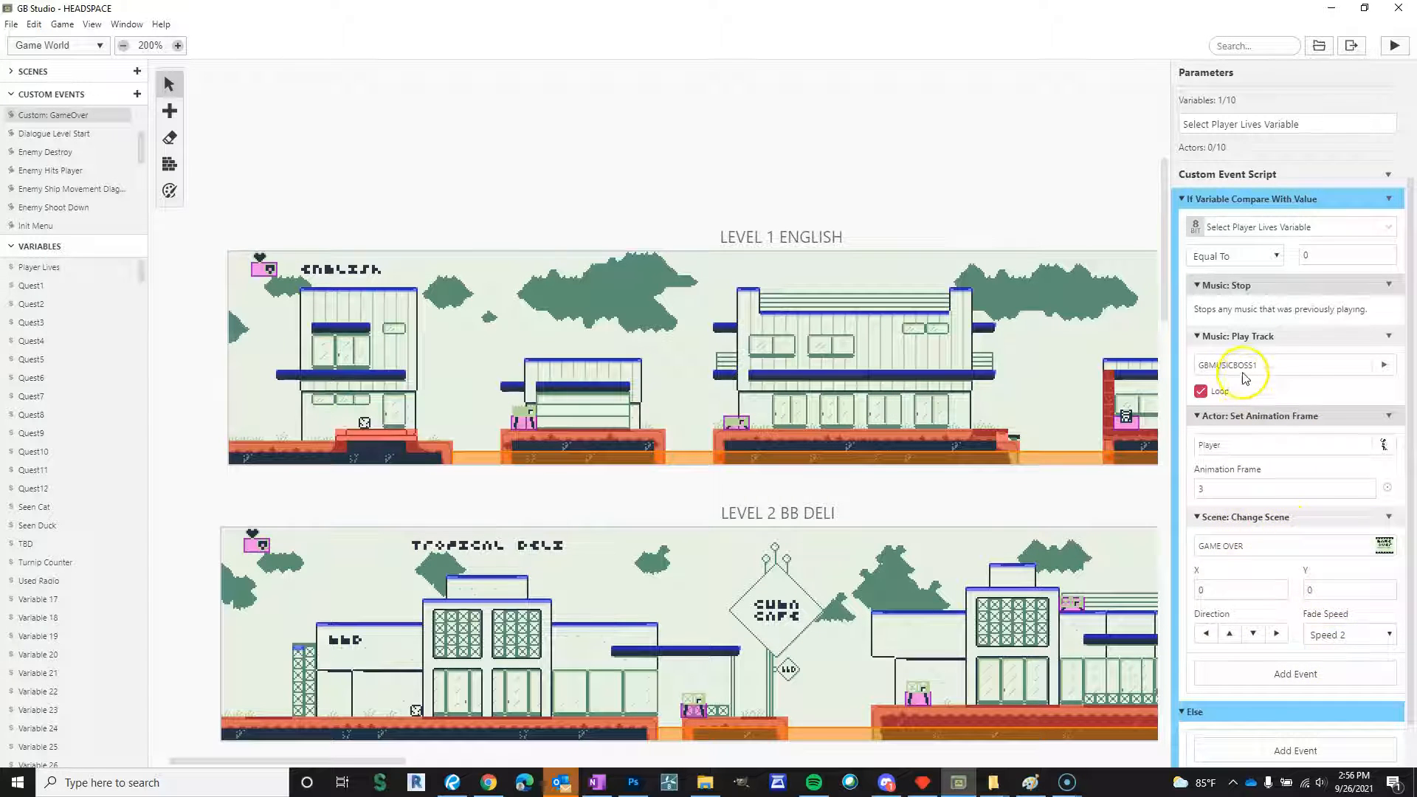
pyautogui.scroll(1, 1244, 355)
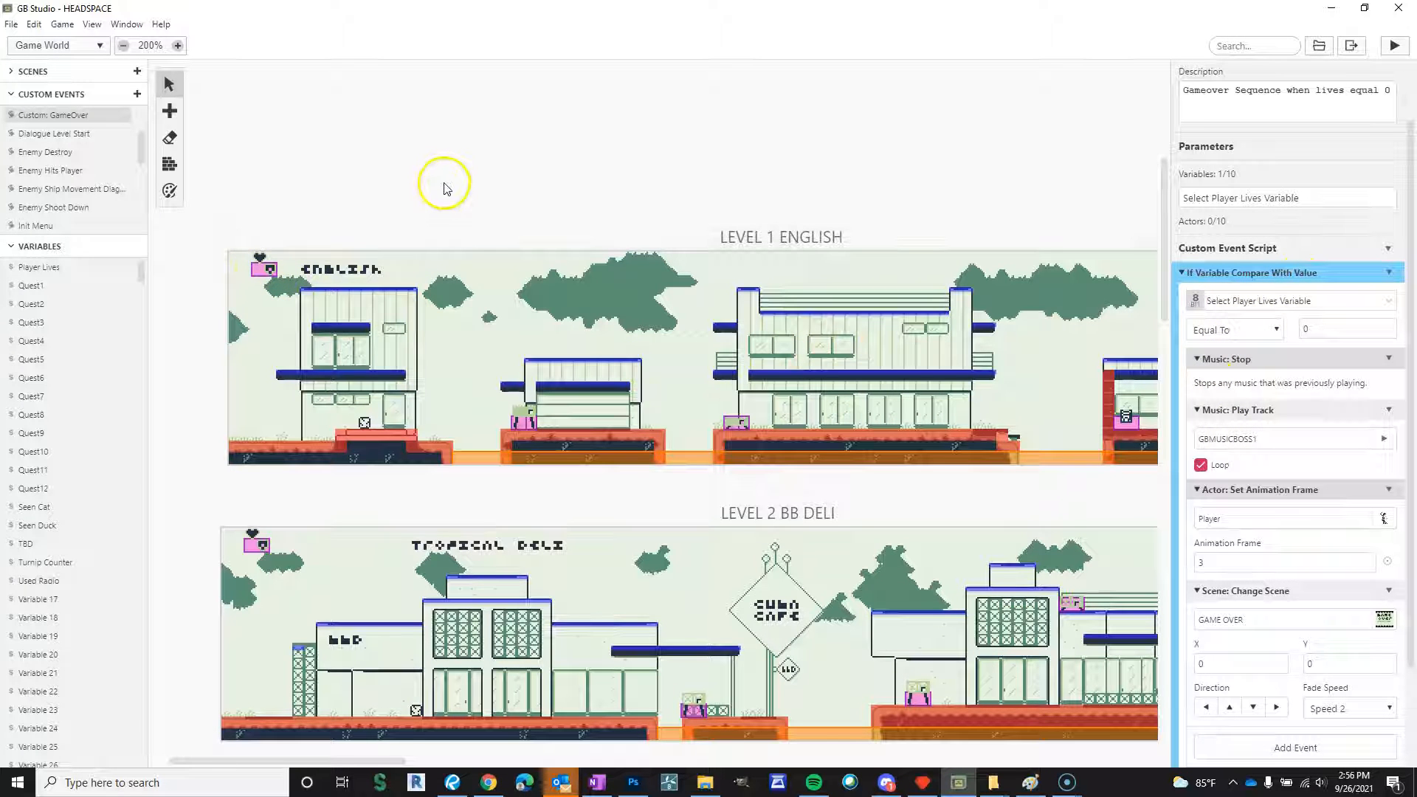
# Examine the On Init and On Player Hit scripts of the Level 1 English scene.
pyautogui.click(681, 174)
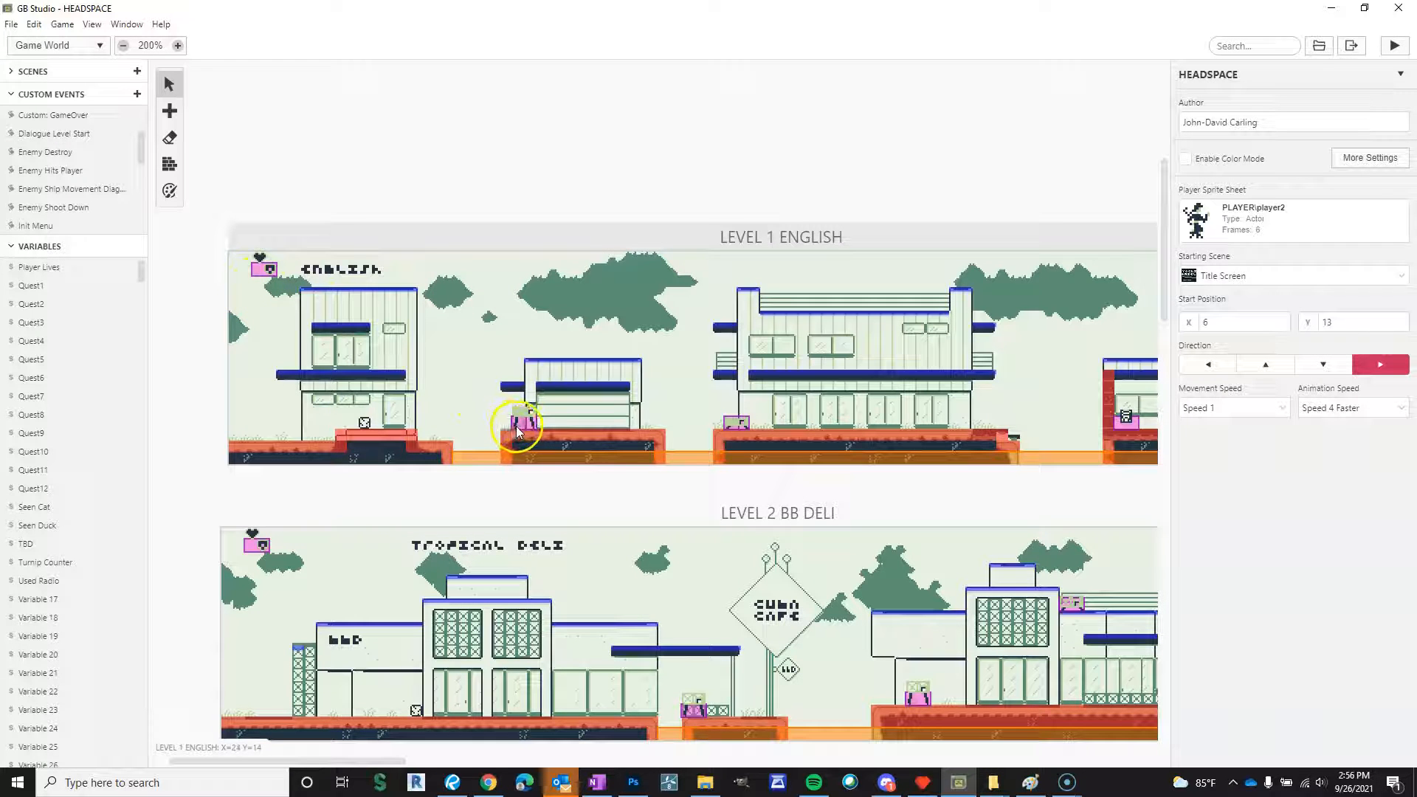
pyautogui.click(516, 249)
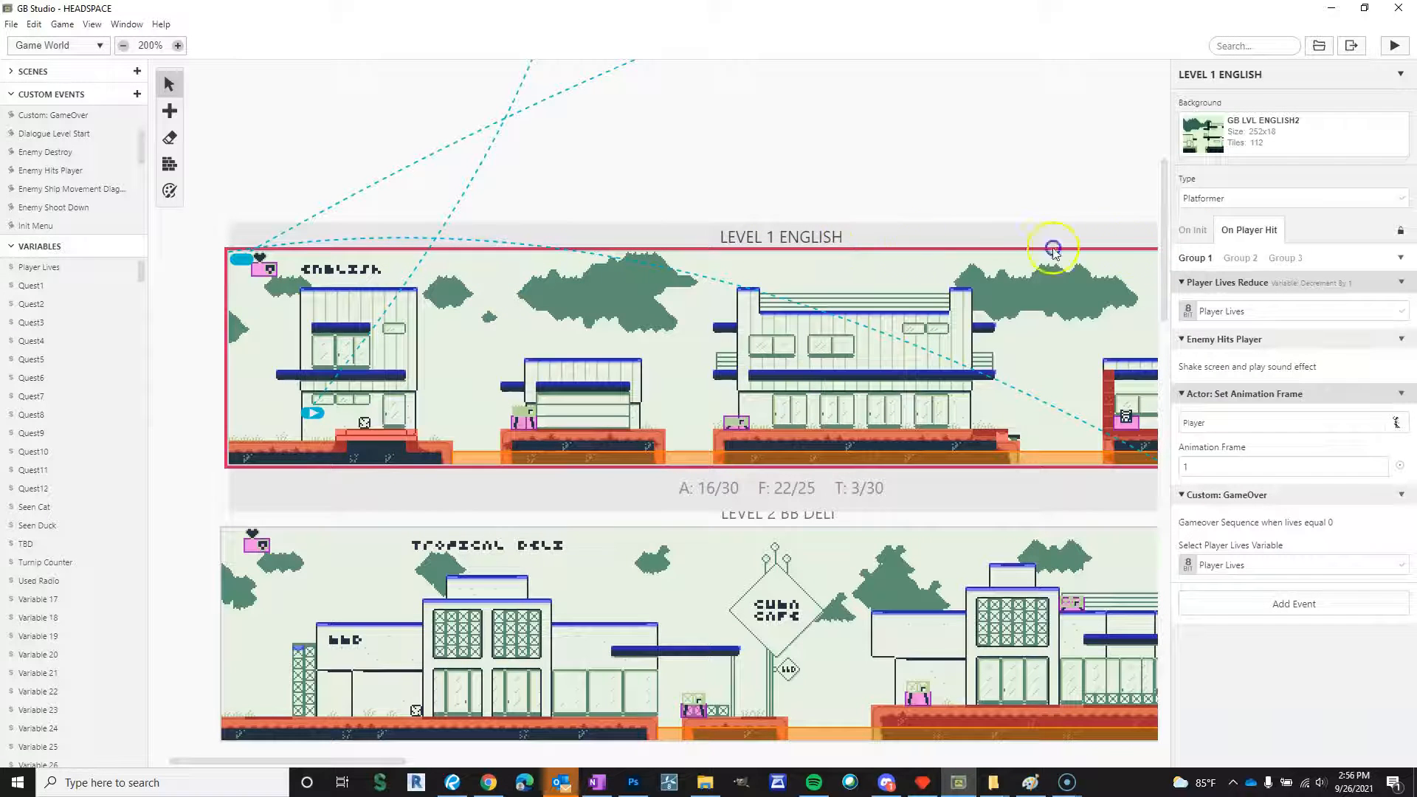
pyautogui.click(1193, 230)
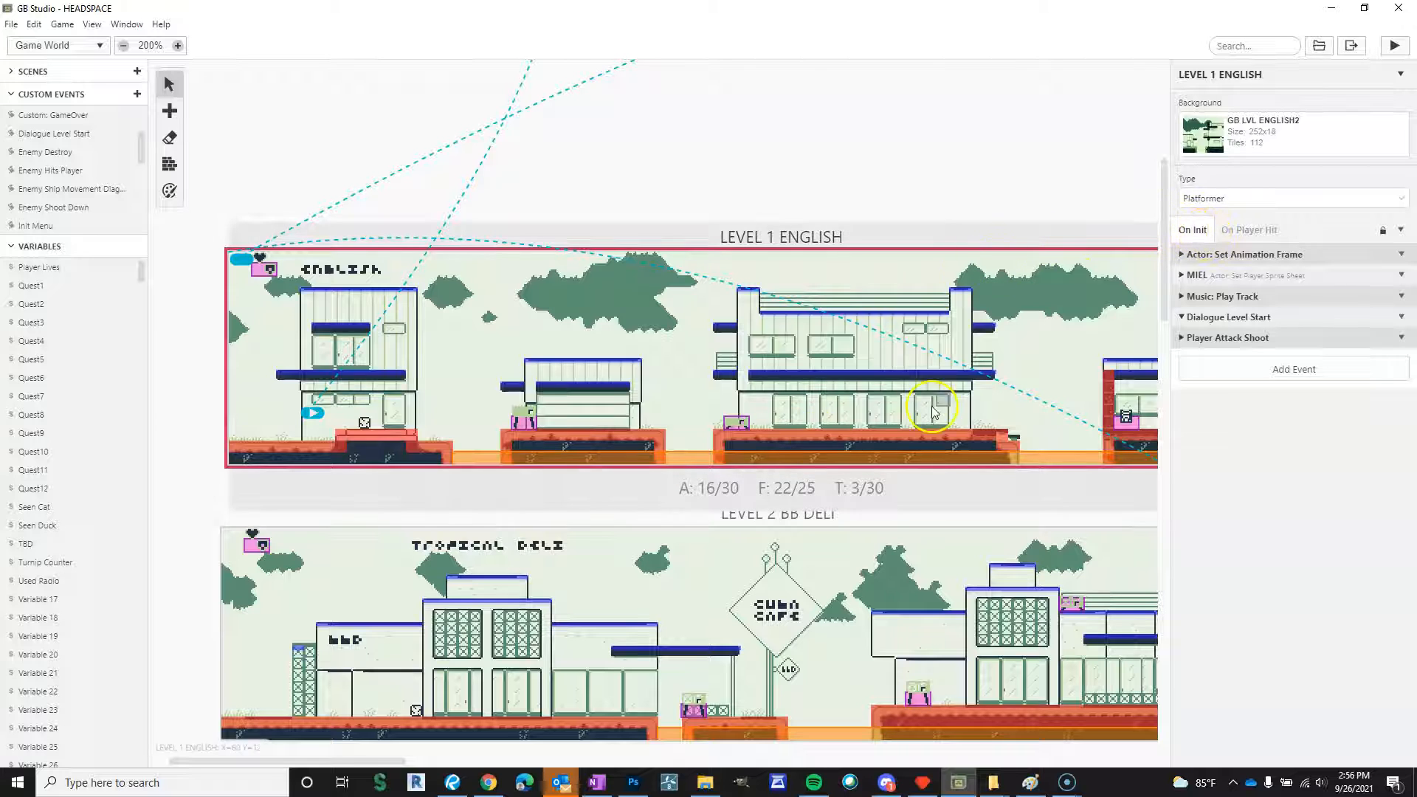
pyautogui.click(1250, 231)
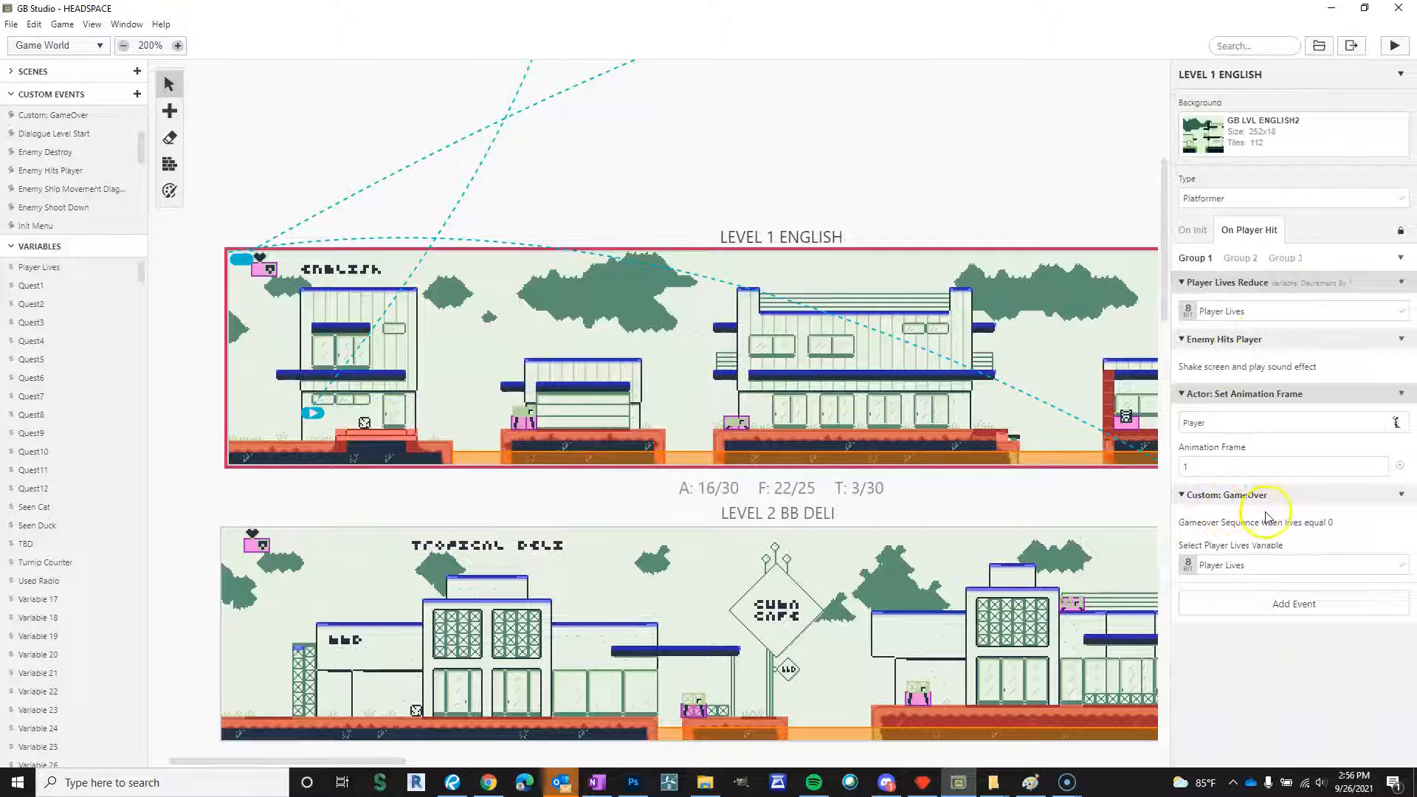
# Open the Custom: GameOver event for editing from the scene's On Player Hit script and check its conditions.
pyautogui.click(1396, 503)
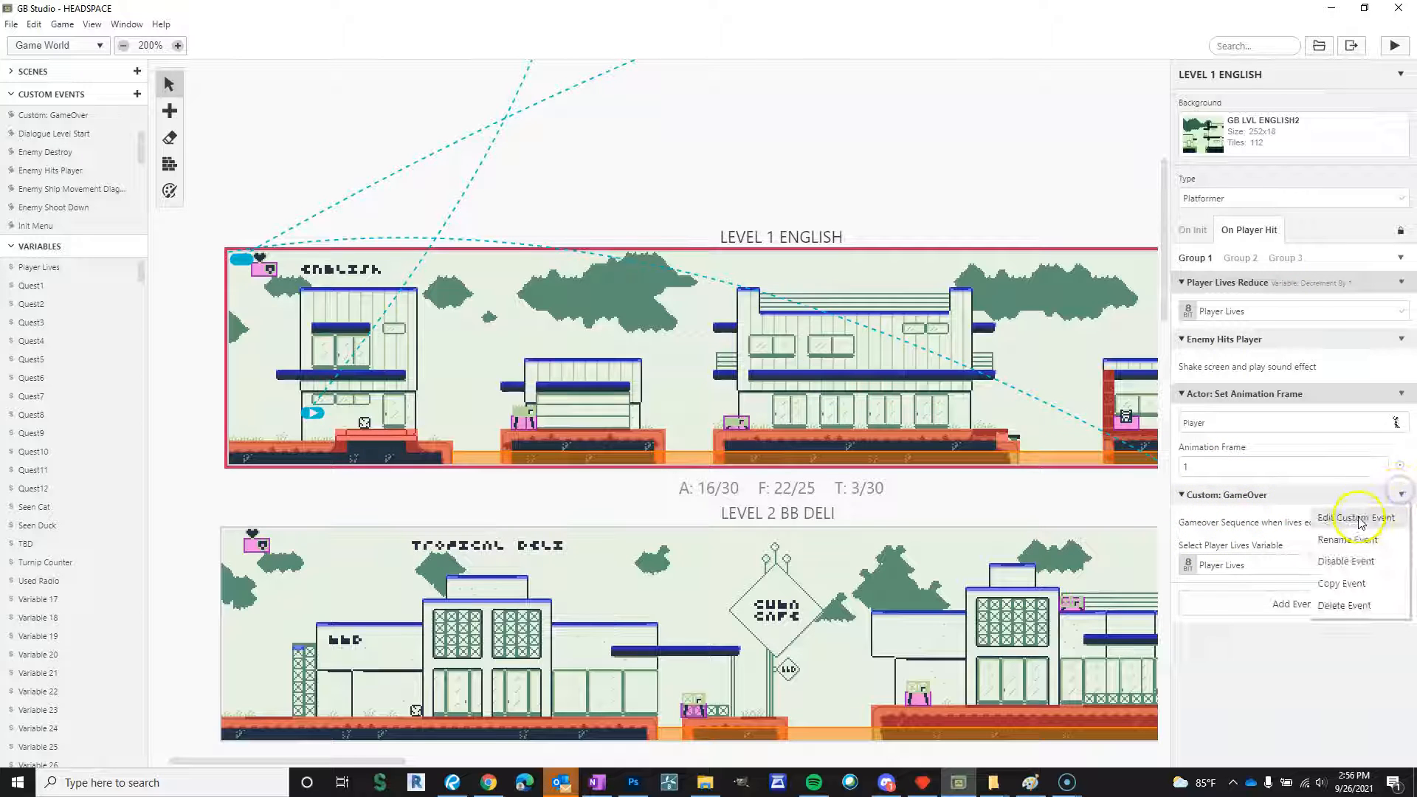
pyautogui.click(1310, 520)
pyautogui.scroll(-1, 1240, 365)
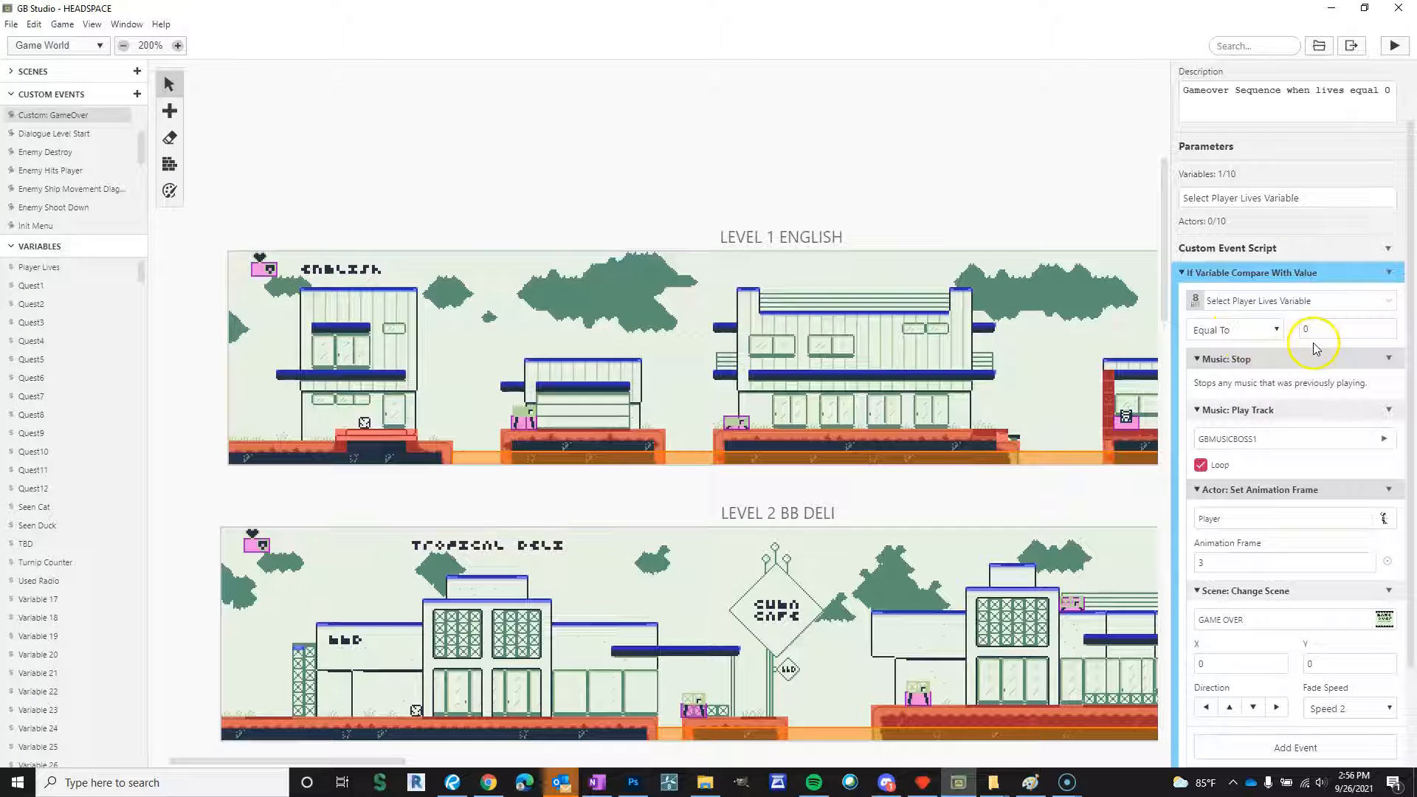
# Return to the Level 1 English scene and examine how its pit trigger handles player death.
pyautogui.click(709, 225)
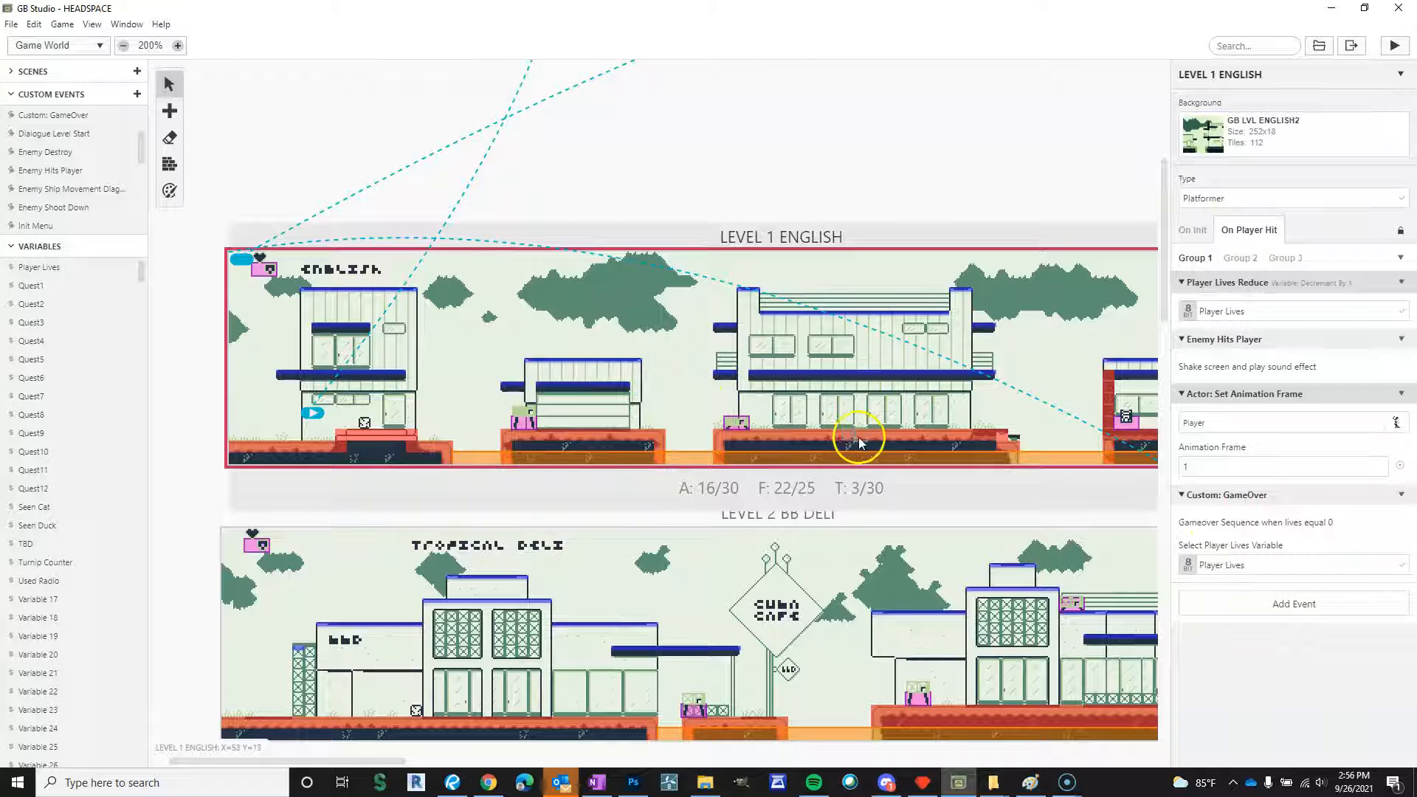
pyautogui.click(709, 458)
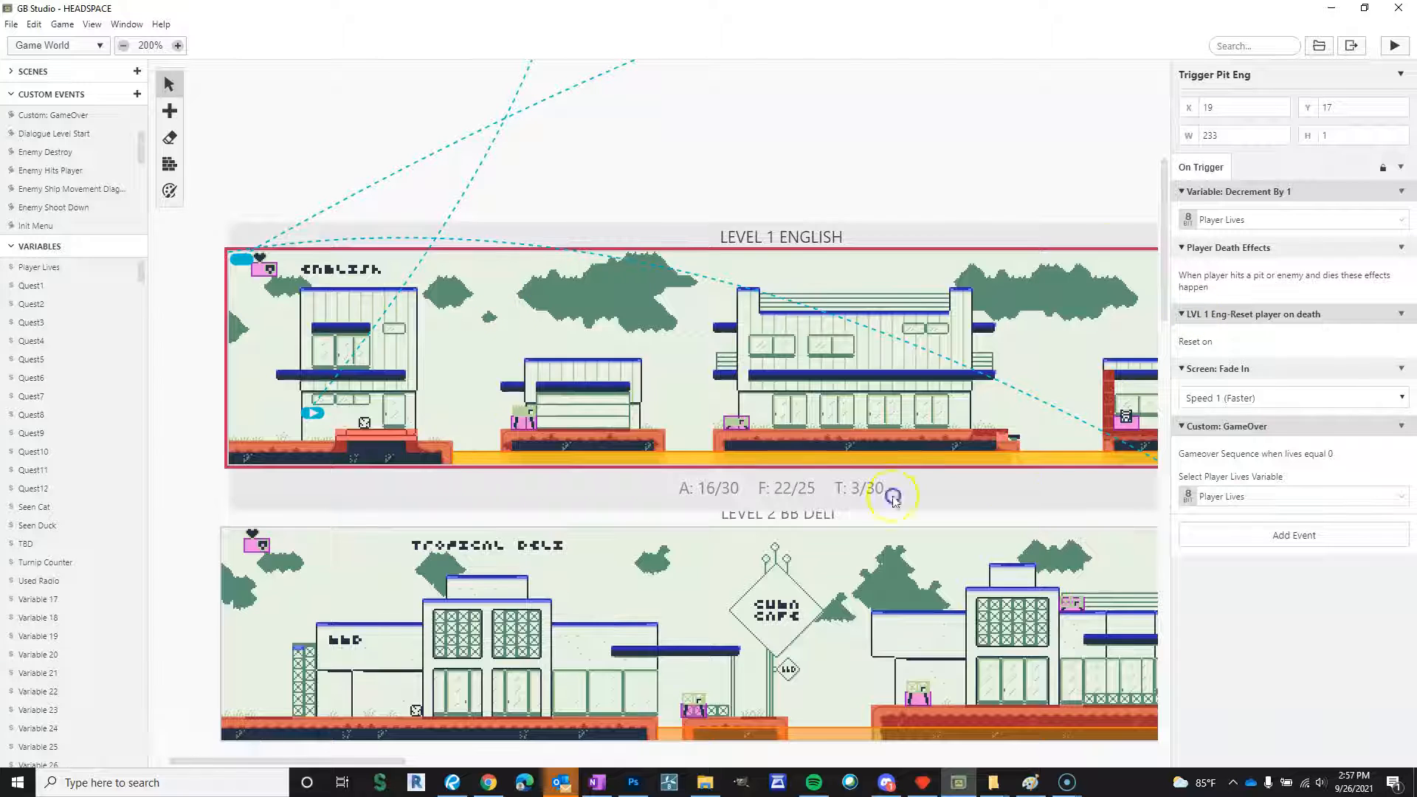
pyautogui.click(508, 487)
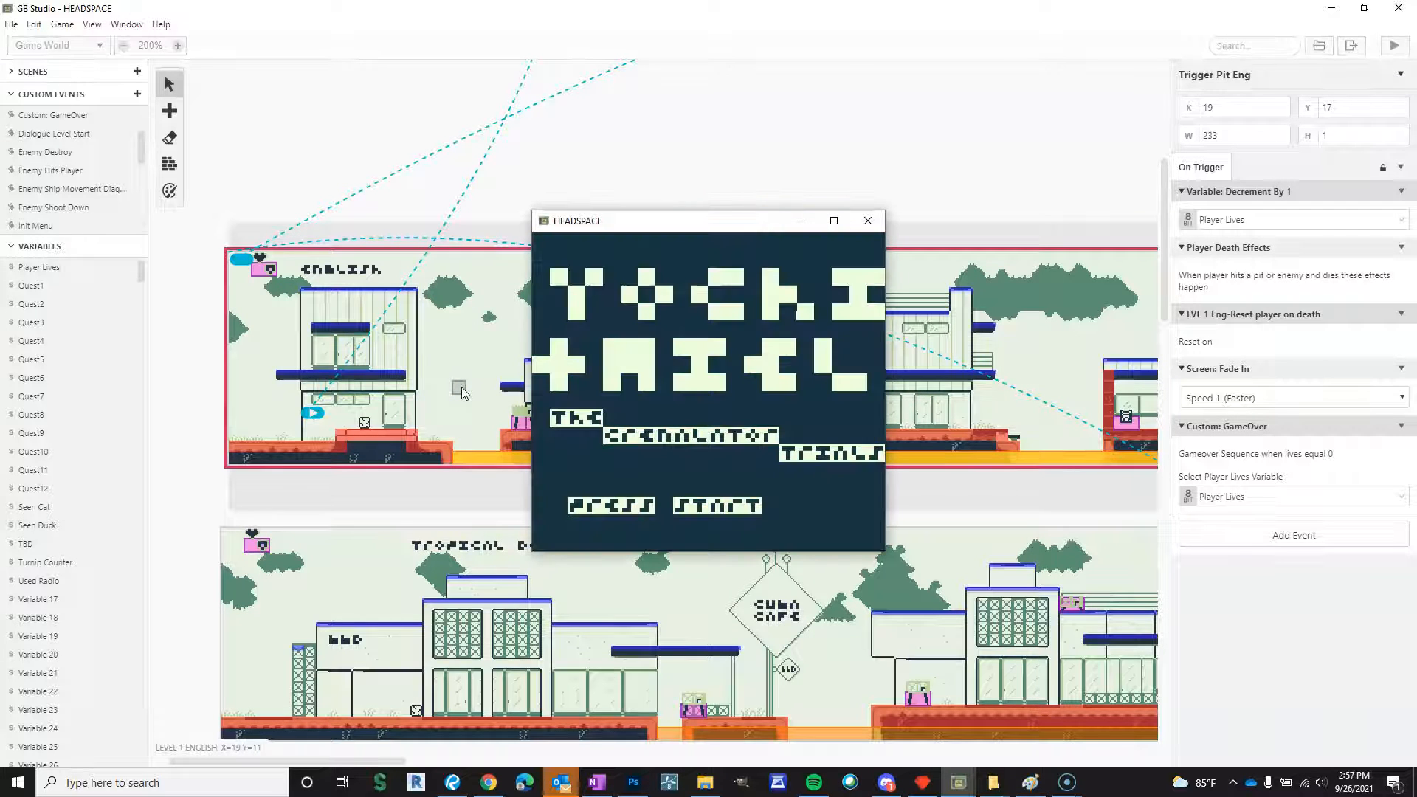
# Maximize the game preview, start the English level and dismiss the opening dialogue.
pyautogui.click(834, 220)
pyautogui.click(735, 409)
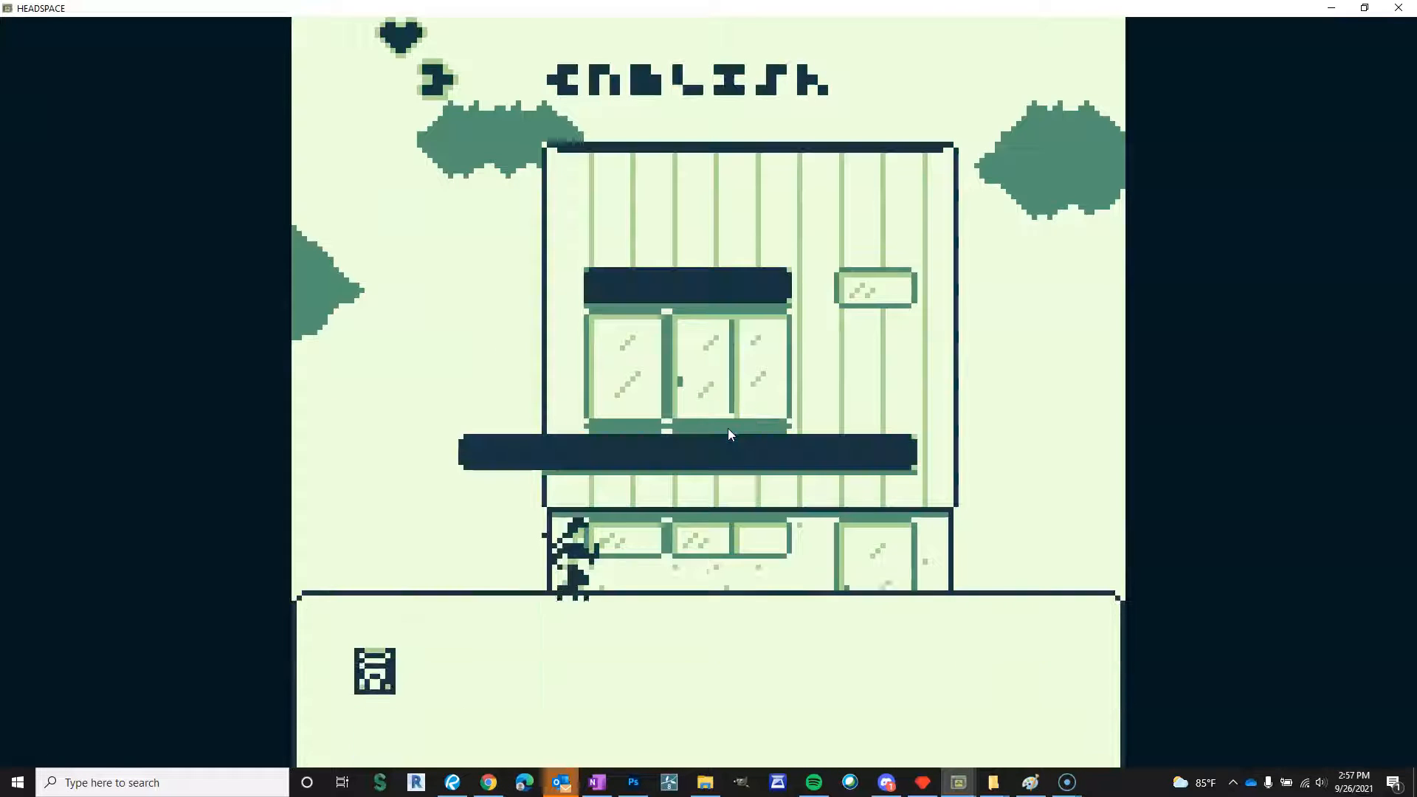
pyautogui.press('z')
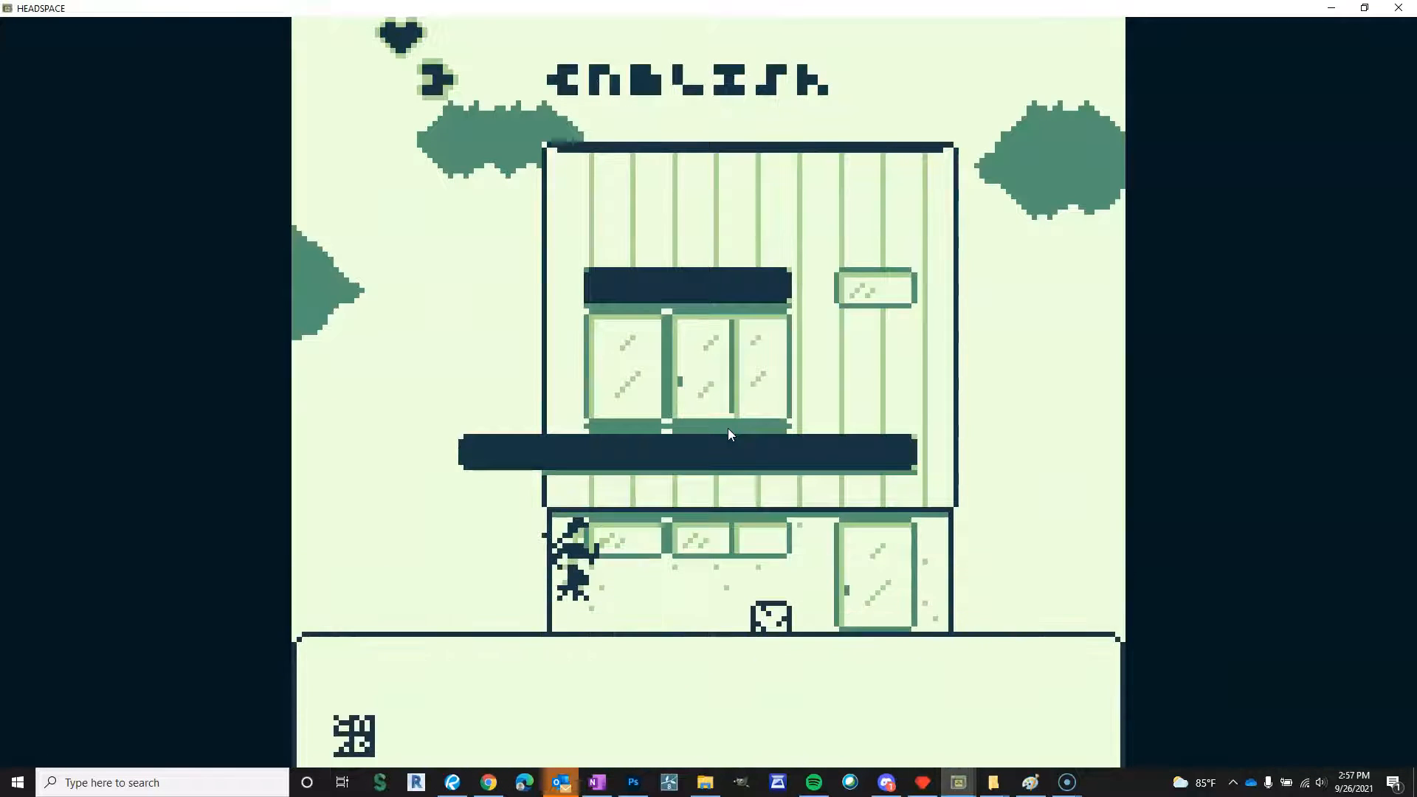
pyautogui.press('z')
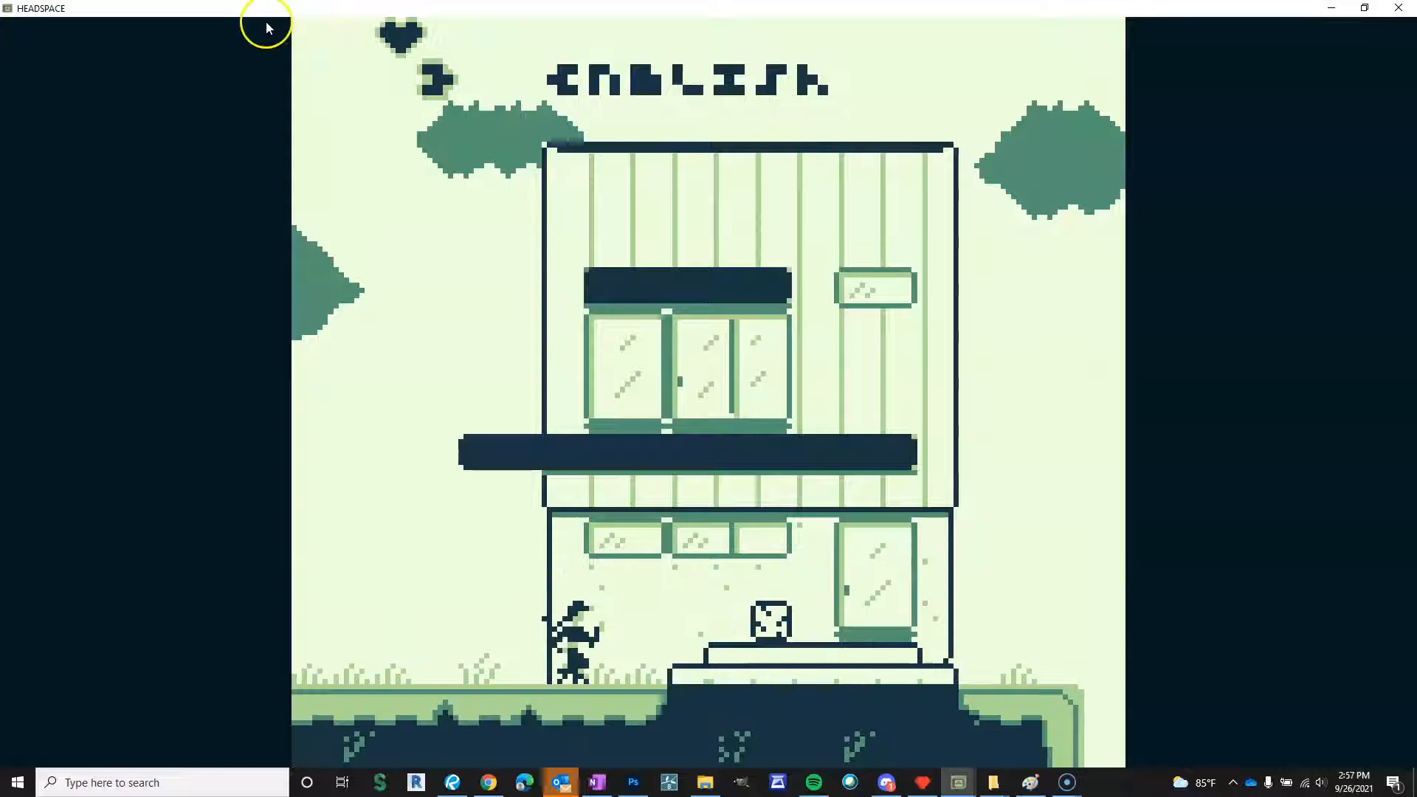
pyautogui.press('z')
# Run and jump the player into the pit until the game-over screen, then close the game preview.
pyautogui.press('Right')
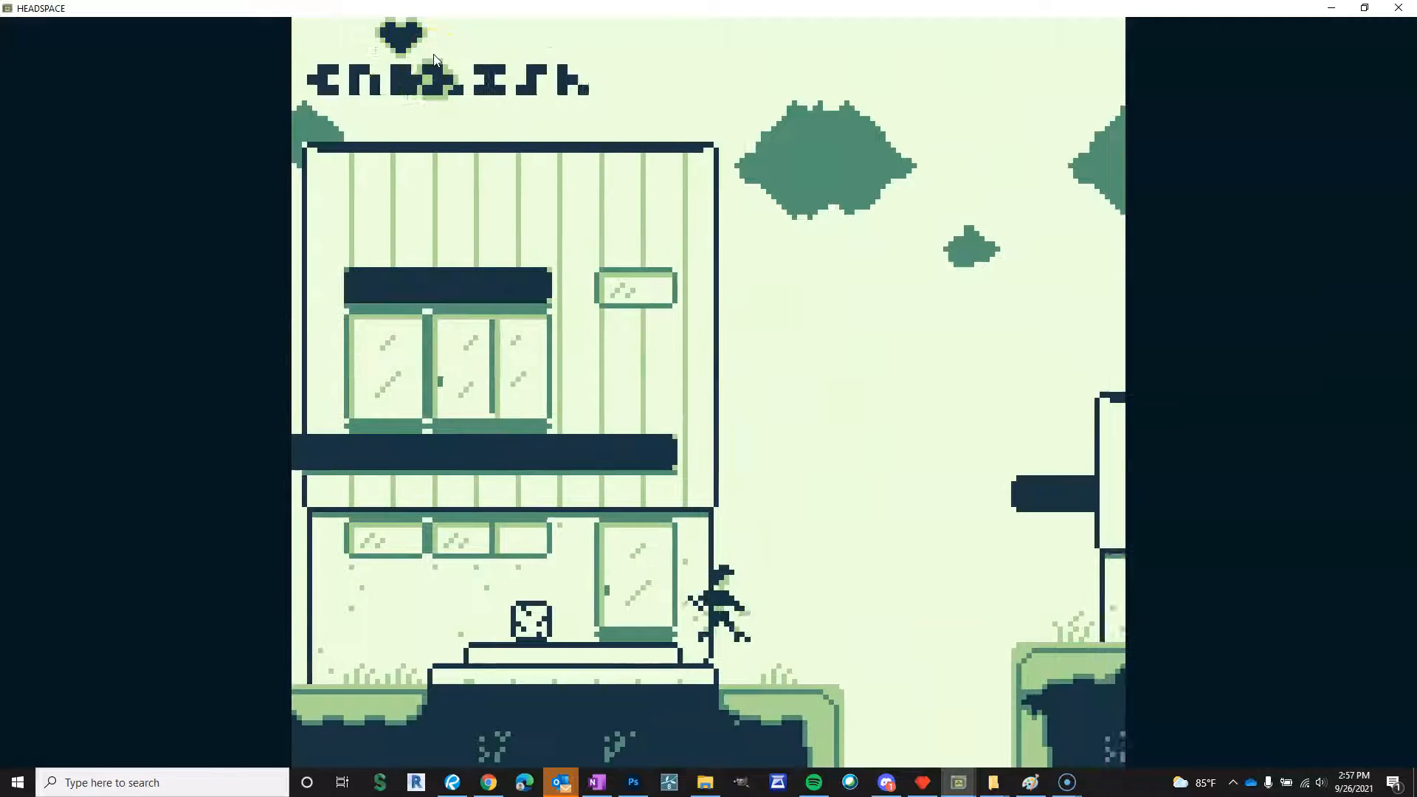
pyautogui.press('Right')
pyautogui.press('Left')
pyautogui.press('z')
pyautogui.press('Right')
pyautogui.press('z')
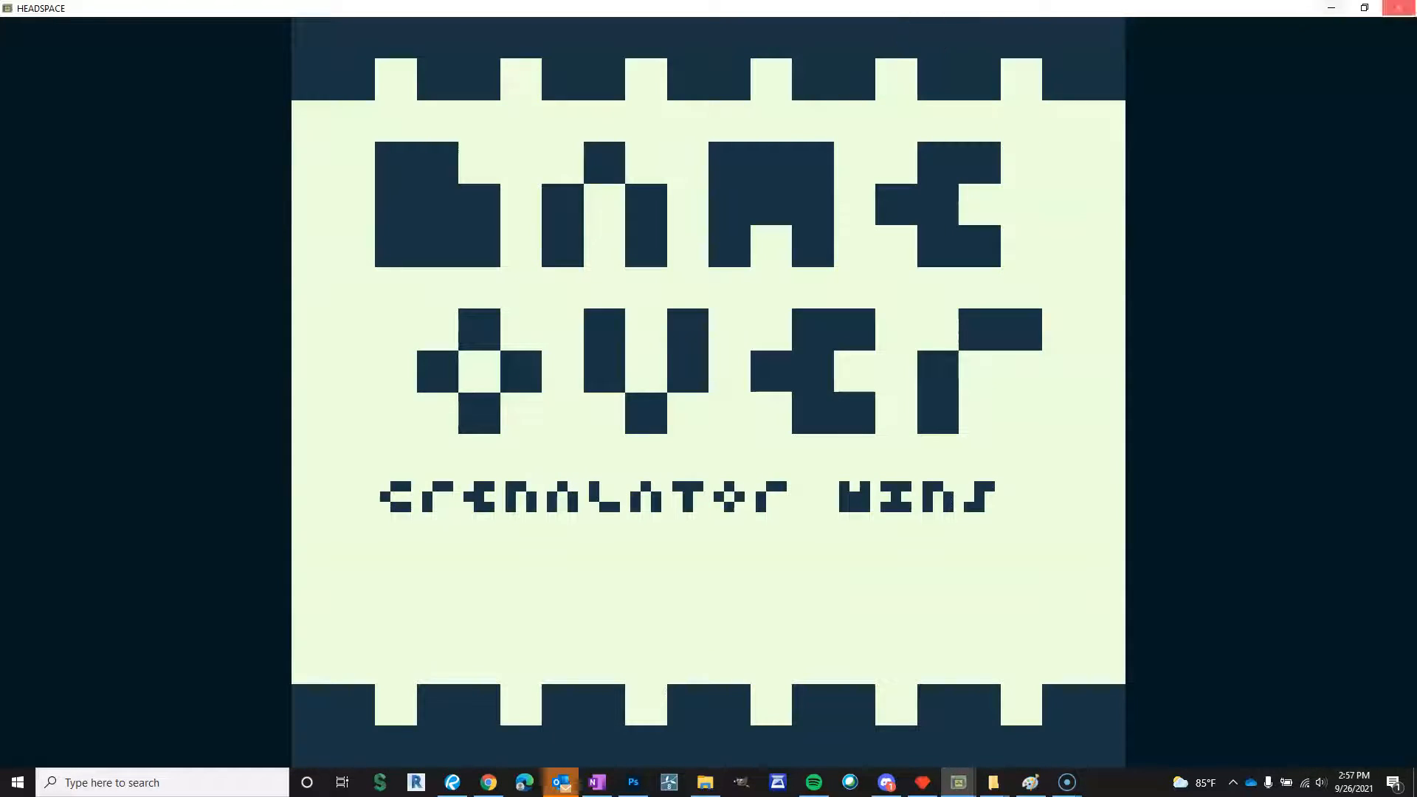
pyautogui.click(1401, 9)
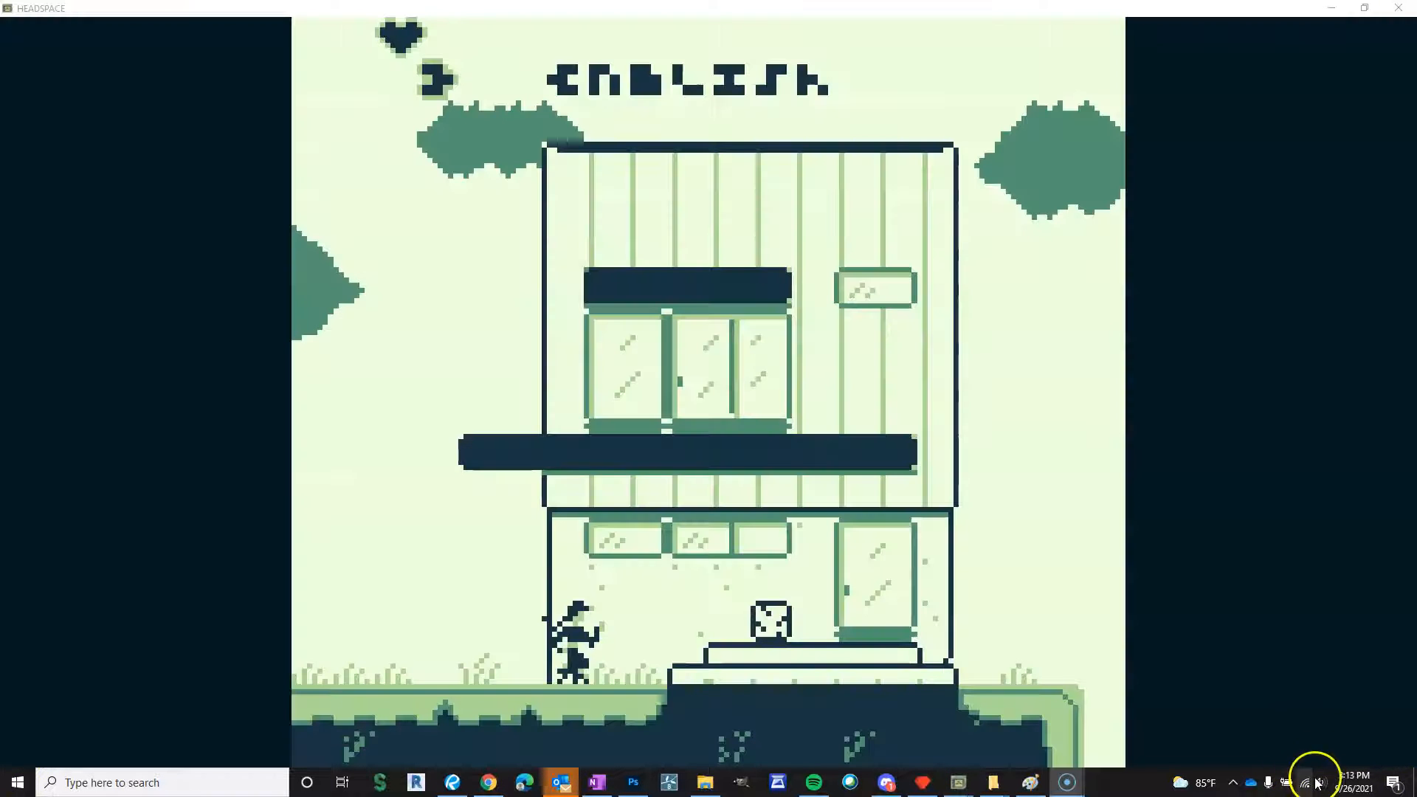
# Lower the system speaker volume to 5 and return to the running game preview.
pyautogui.click(1319, 782)
pyautogui.moveTo(1228, 750); pyautogui.dragTo(1211, 752)
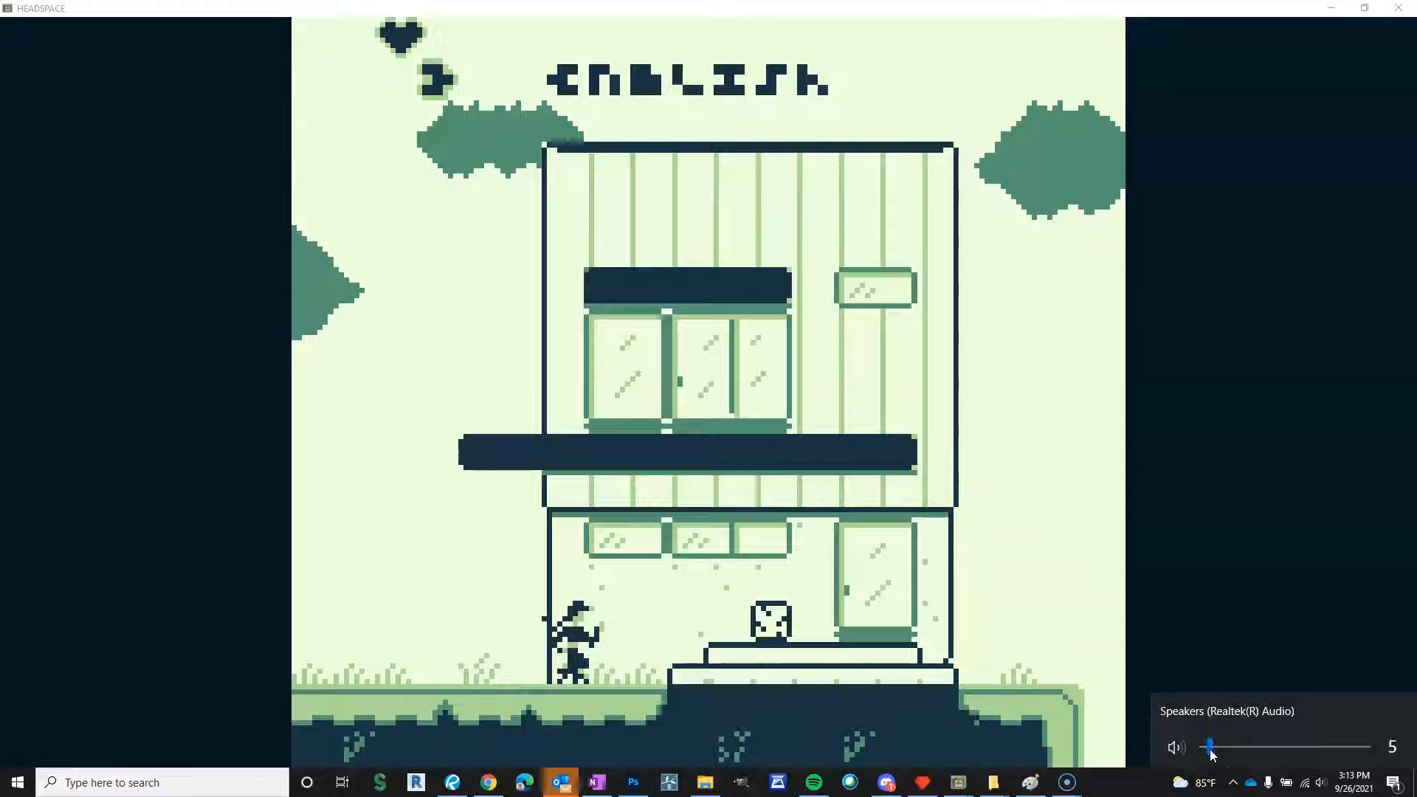
pyautogui.click(698, 580)
# Play-test the English level by running and jumping across the gaps until all lives are lost, and close the preview.
pyautogui.press('z')
pyautogui.press('Right')
pyautogui.press('Right')
pyautogui.press('z')
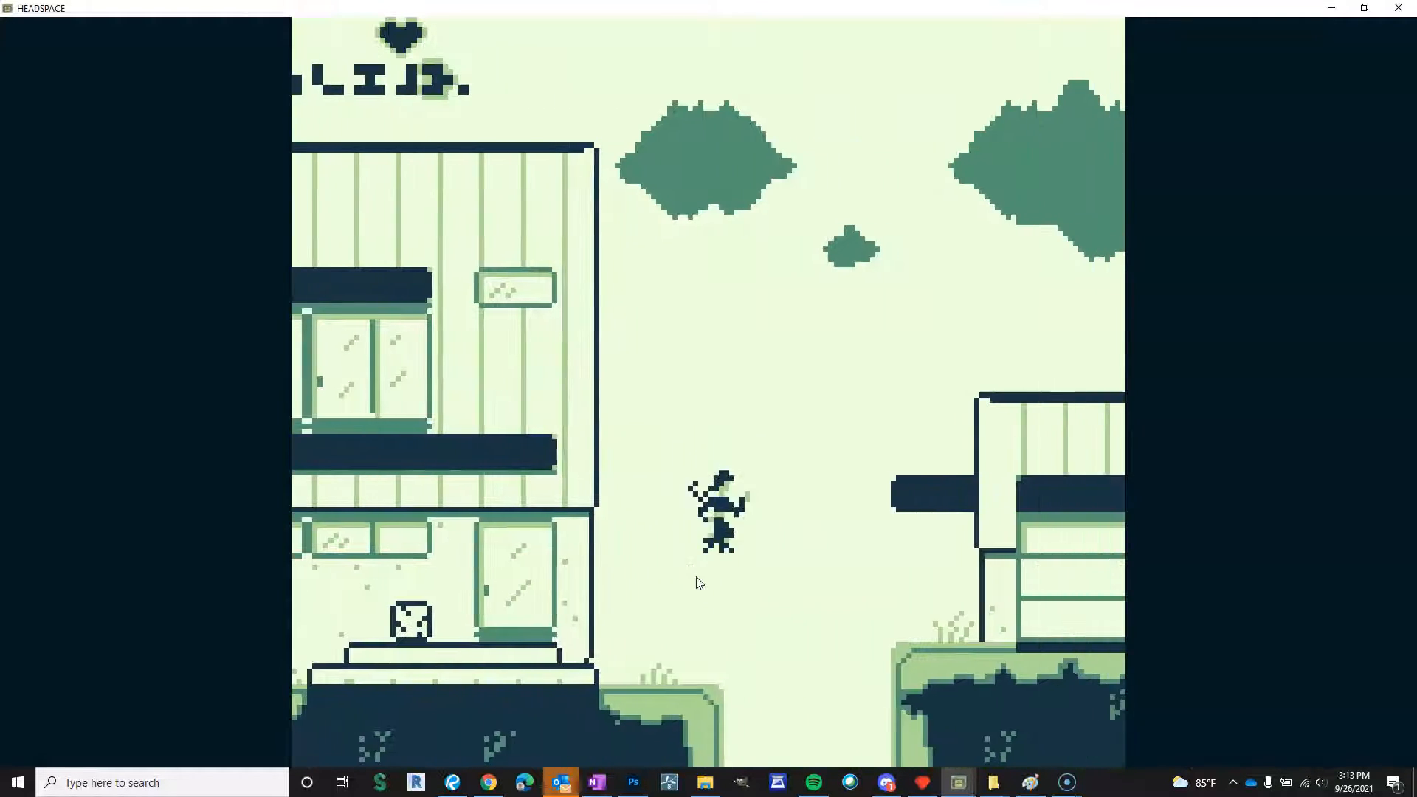
pyautogui.press('Right')
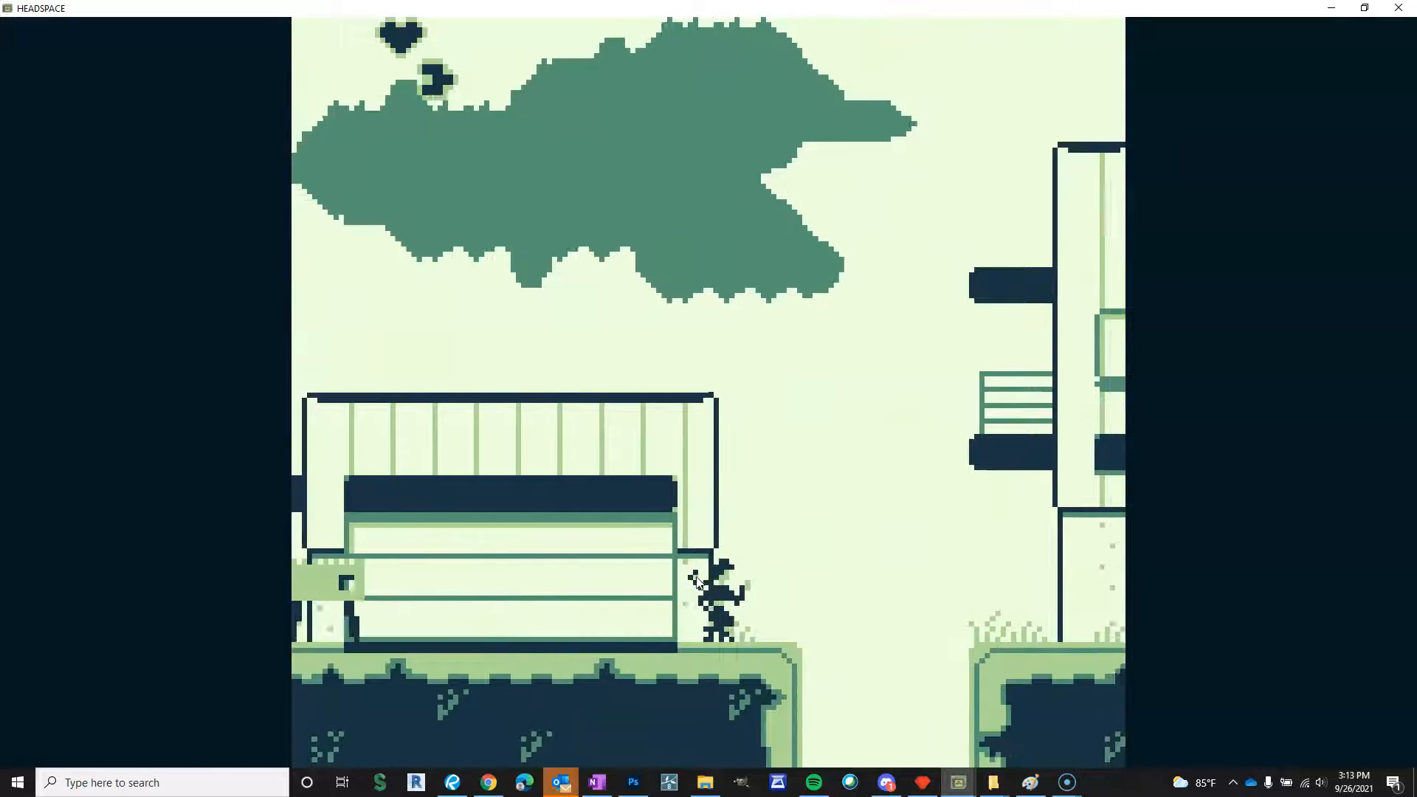
pyautogui.press('Right')
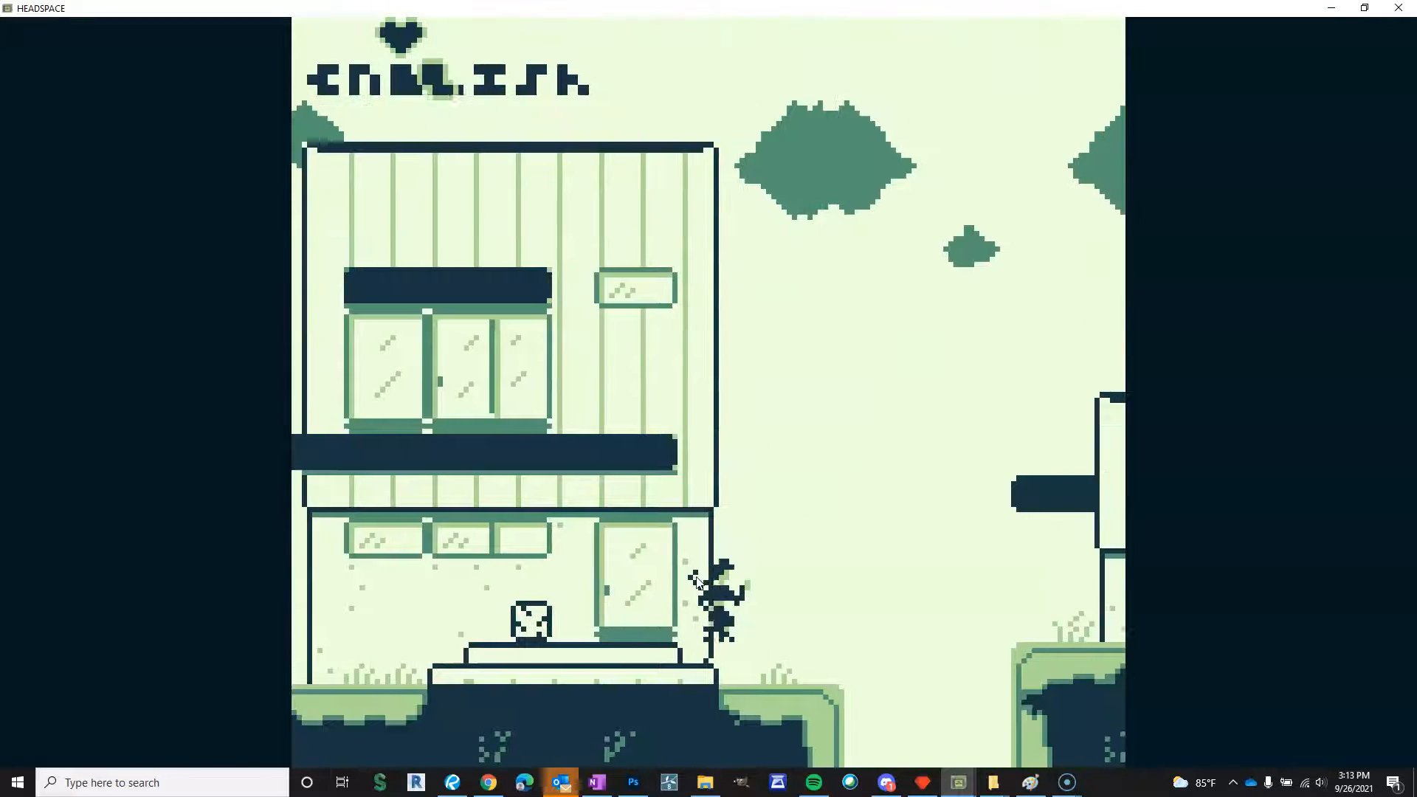
pyautogui.press('z')
pyautogui.press('Right')
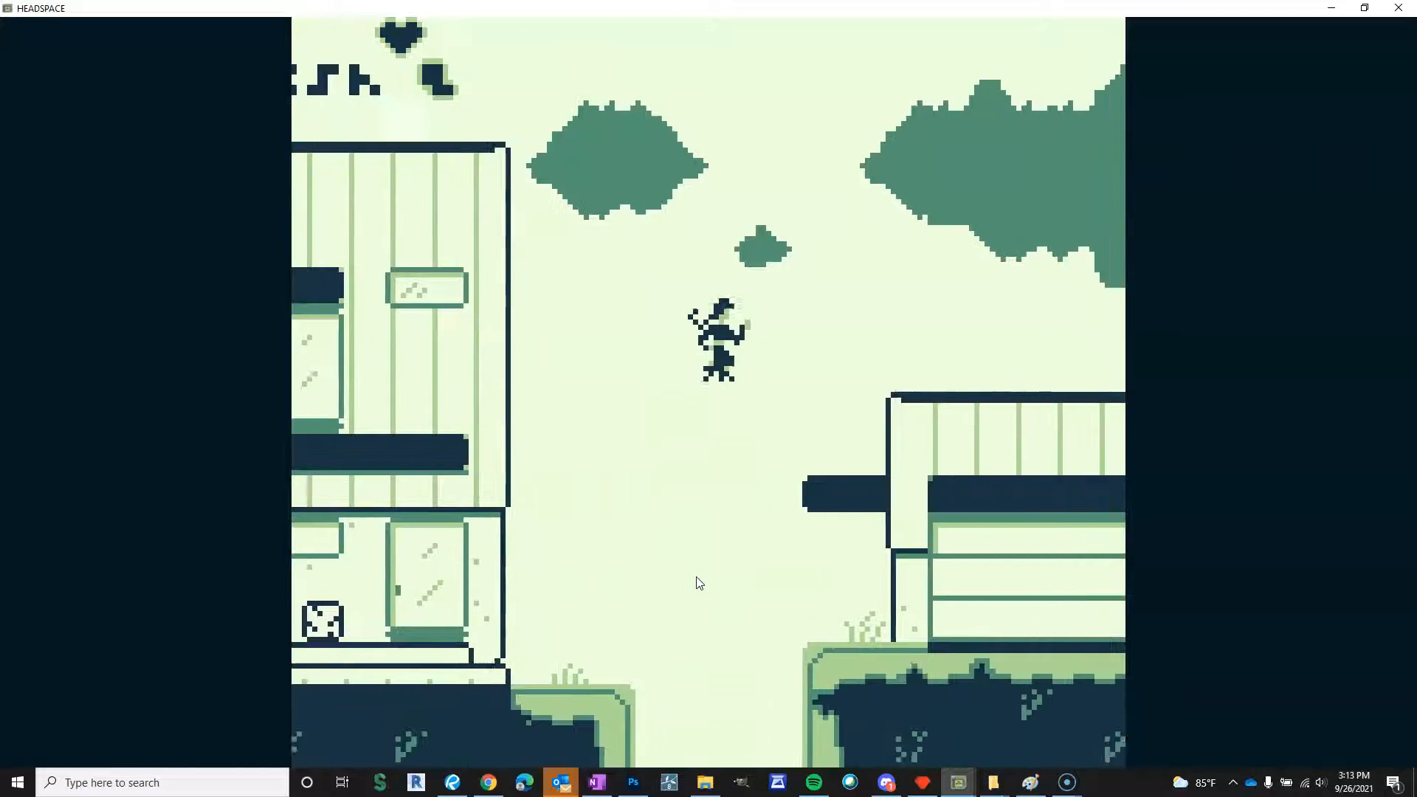
pyautogui.press('Left')
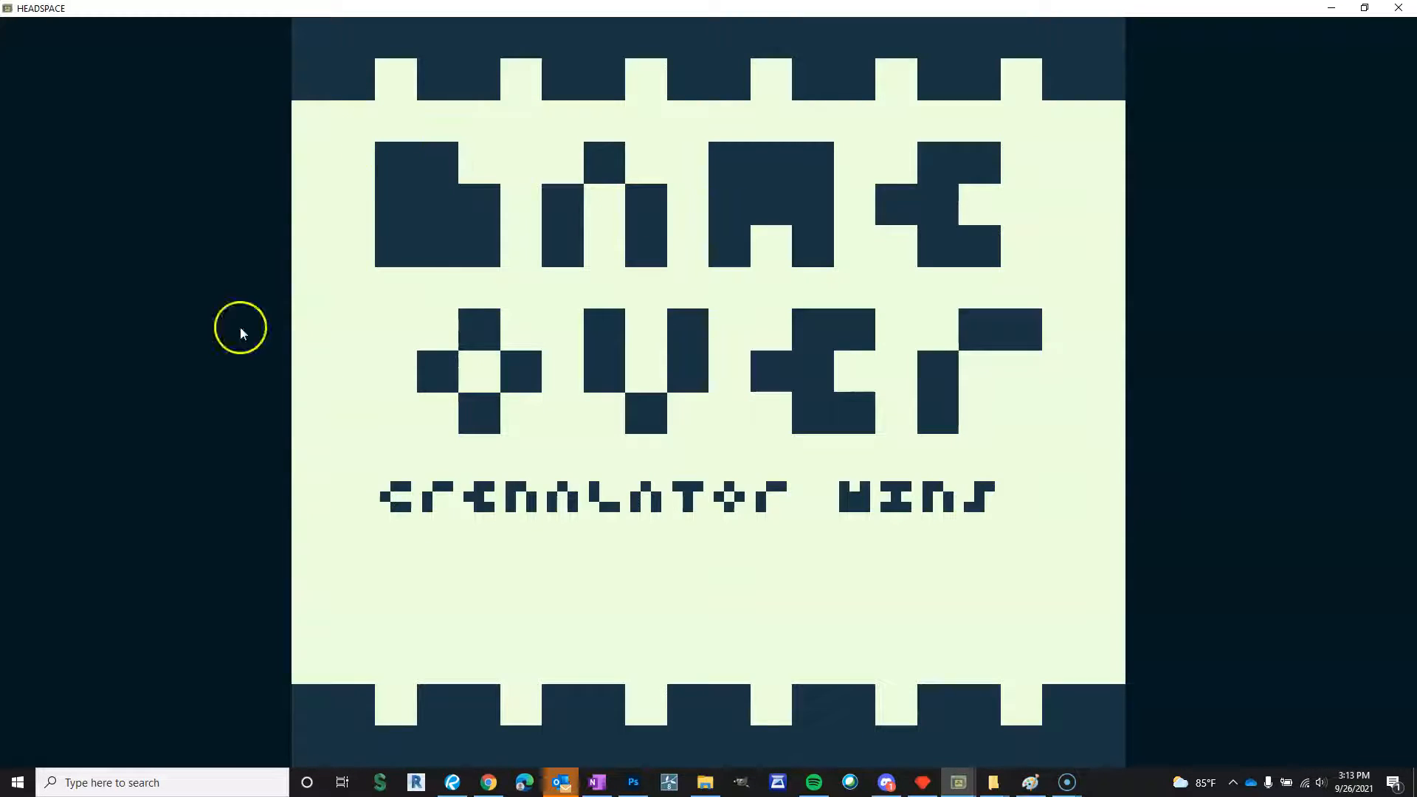
pyautogui.click(1399, 8)
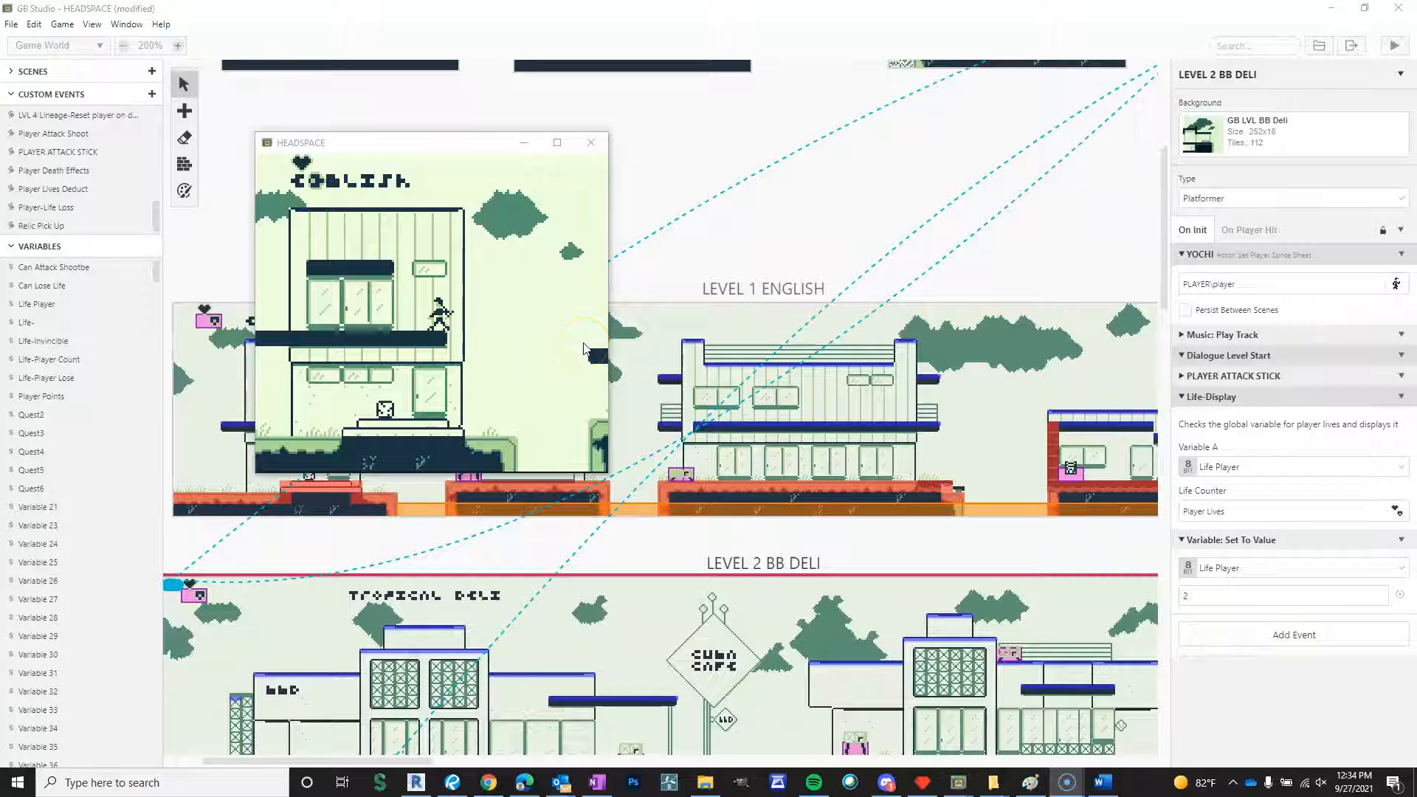
# Play-test the windowed English level by moving the player off the first building and jumping over to the next one.
pyautogui.click(537, 348)
pyautogui.press('Right')
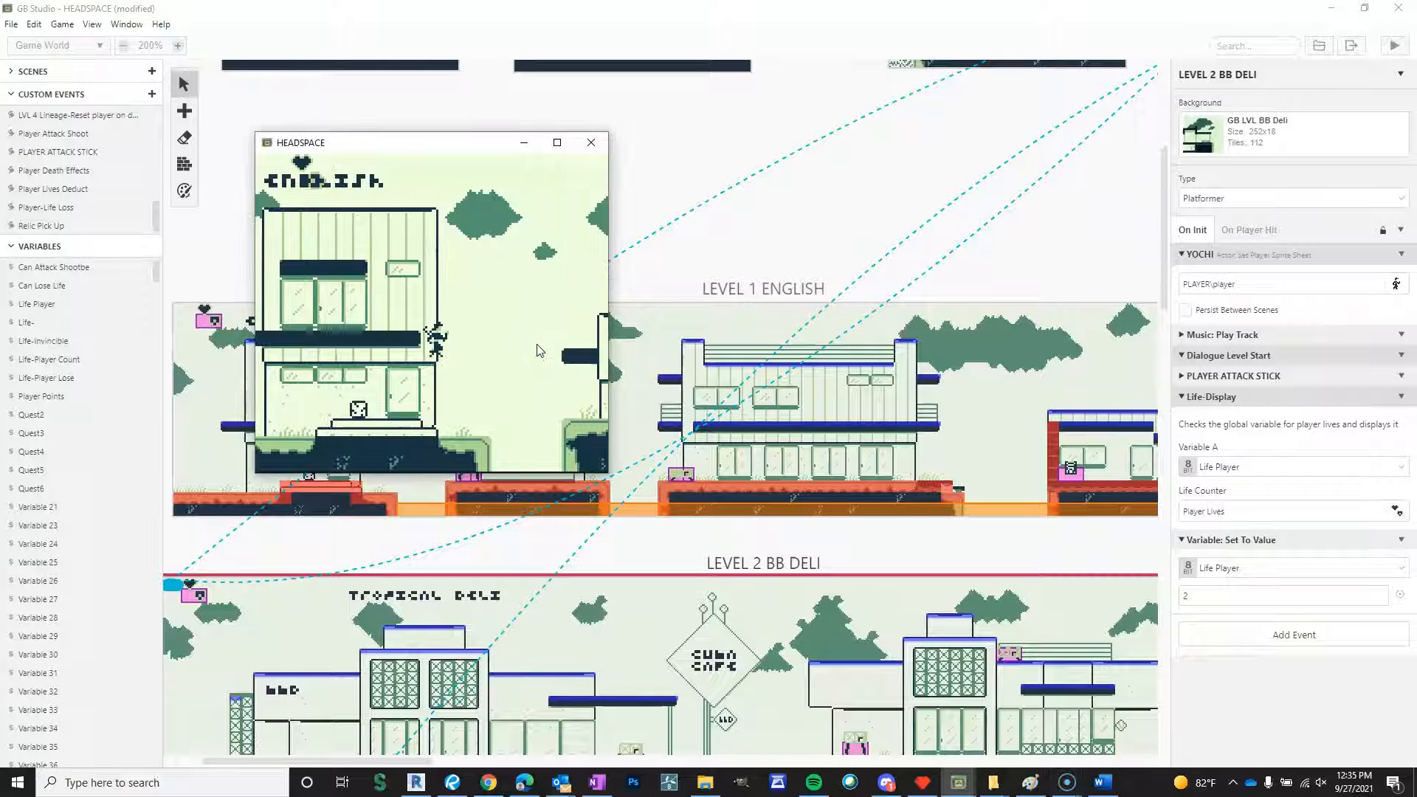
pyautogui.press('Right')
pyautogui.press('z')
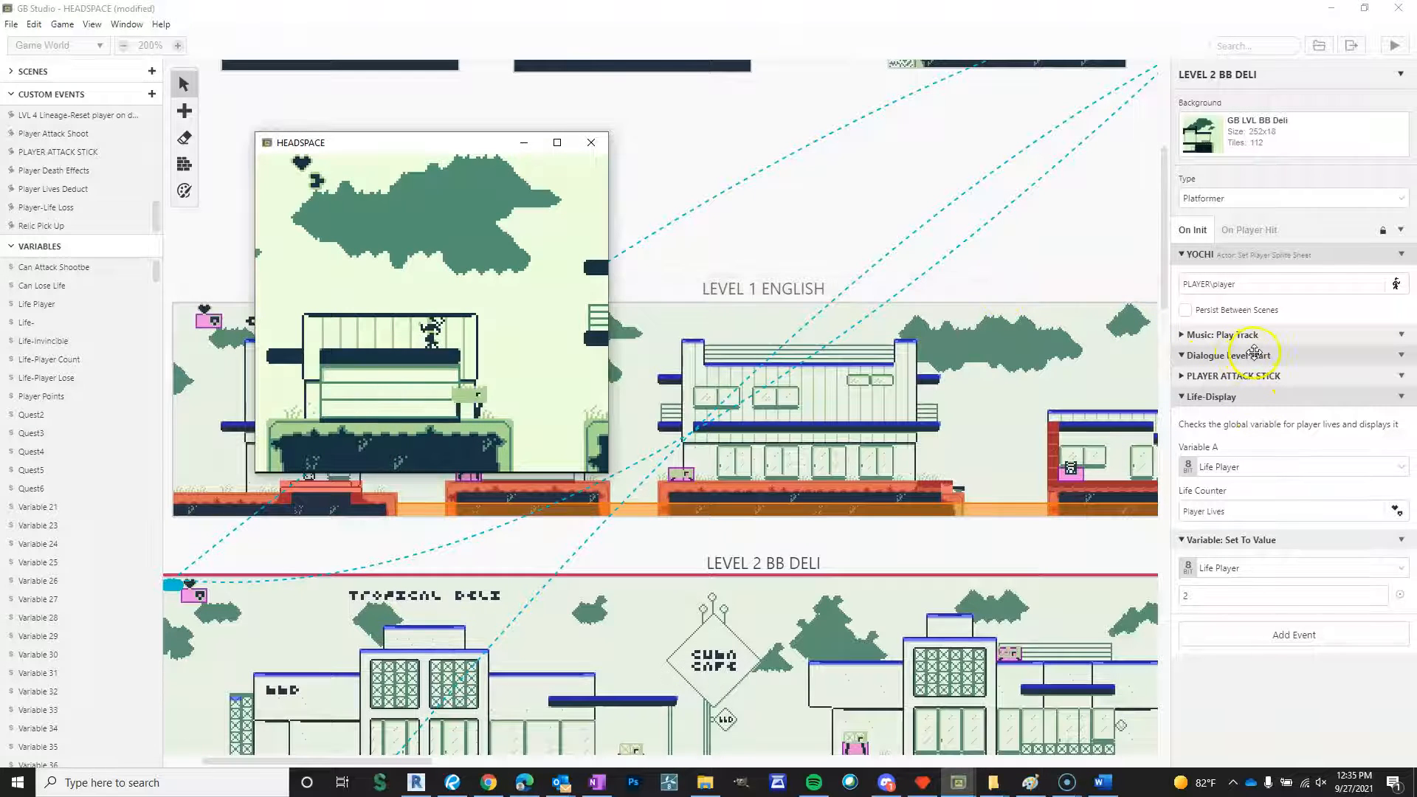
# Open the Player-Life Loss custom event for editing from the Level 1 English scene's On Player Hit script.
pyautogui.click(1088, 293)
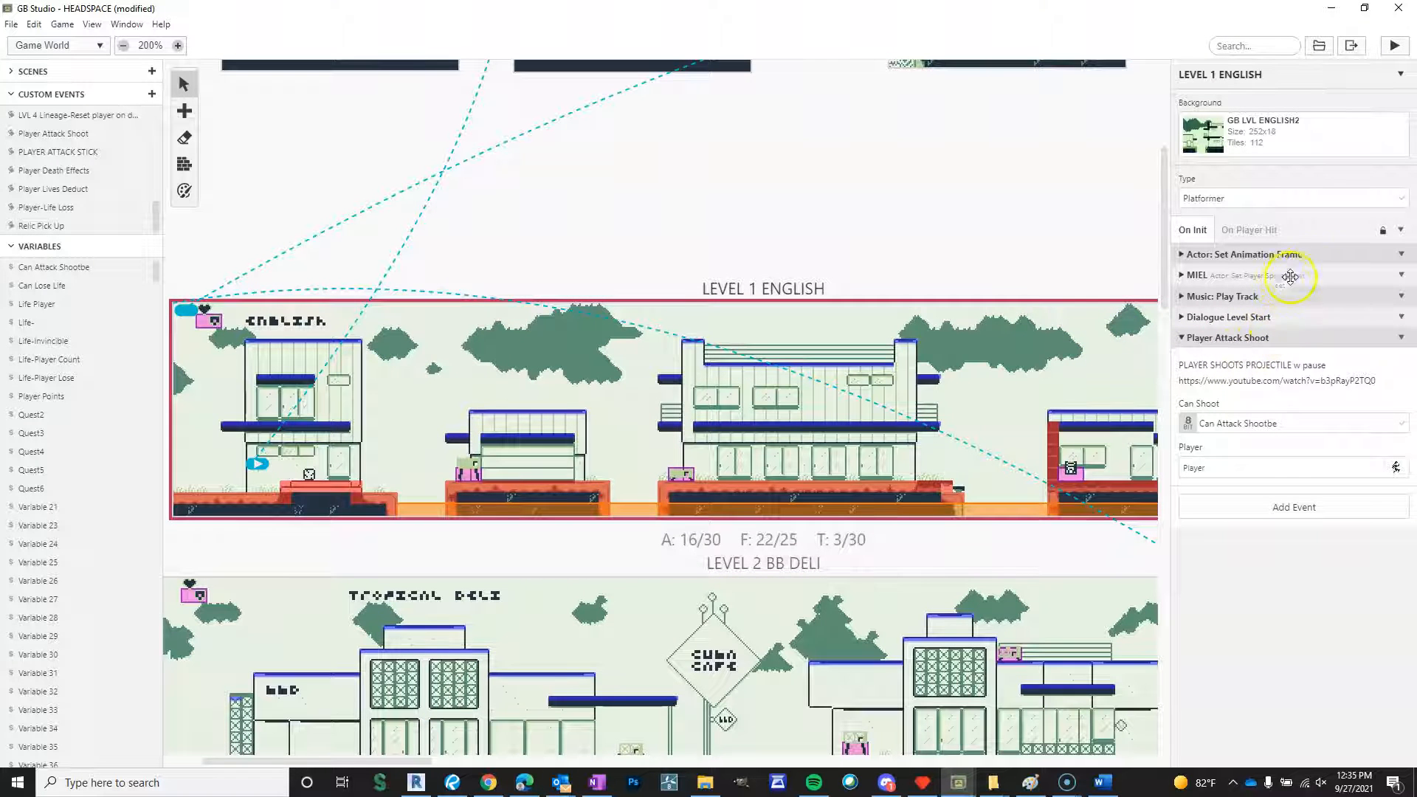
pyautogui.click(1250, 234)
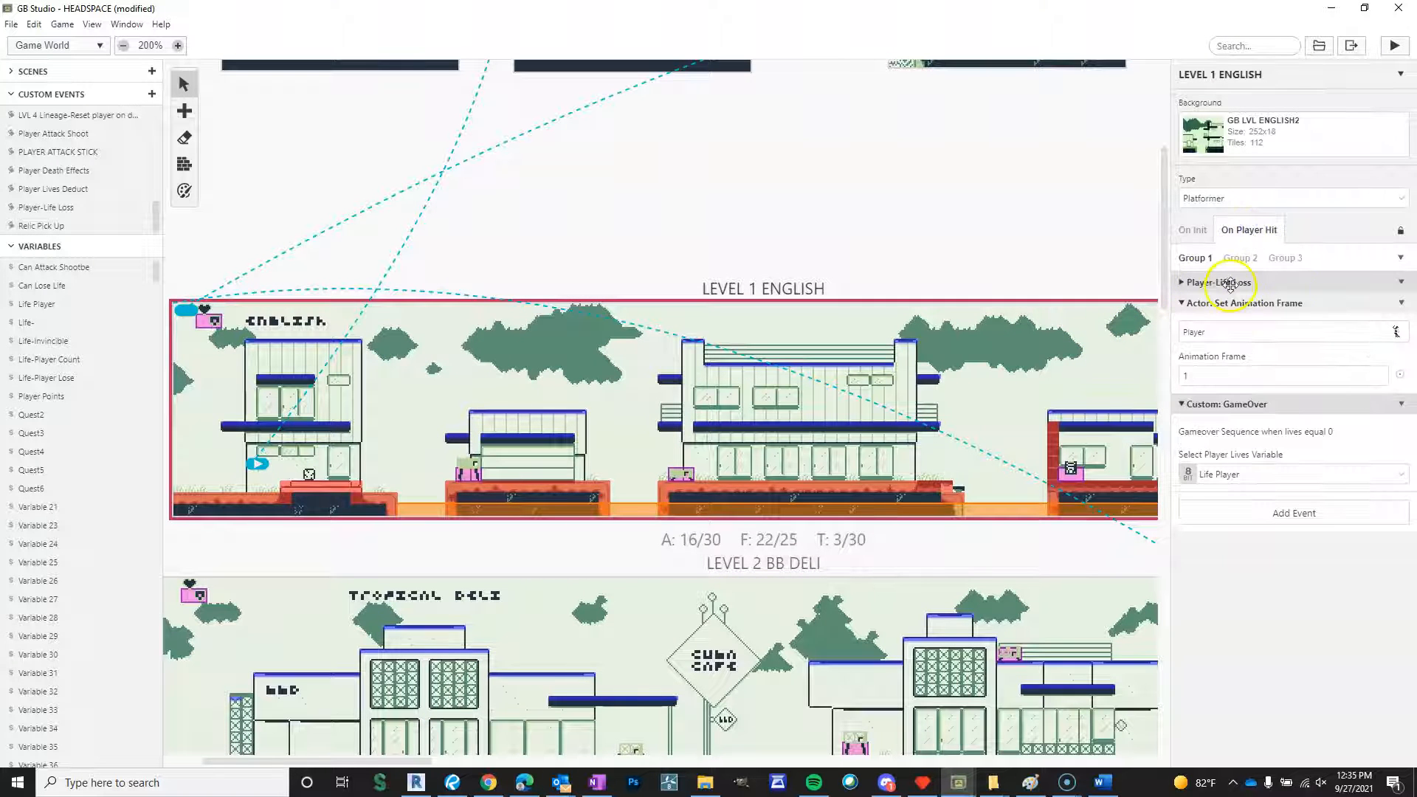
pyautogui.click(1403, 285)
pyautogui.click(1348, 310)
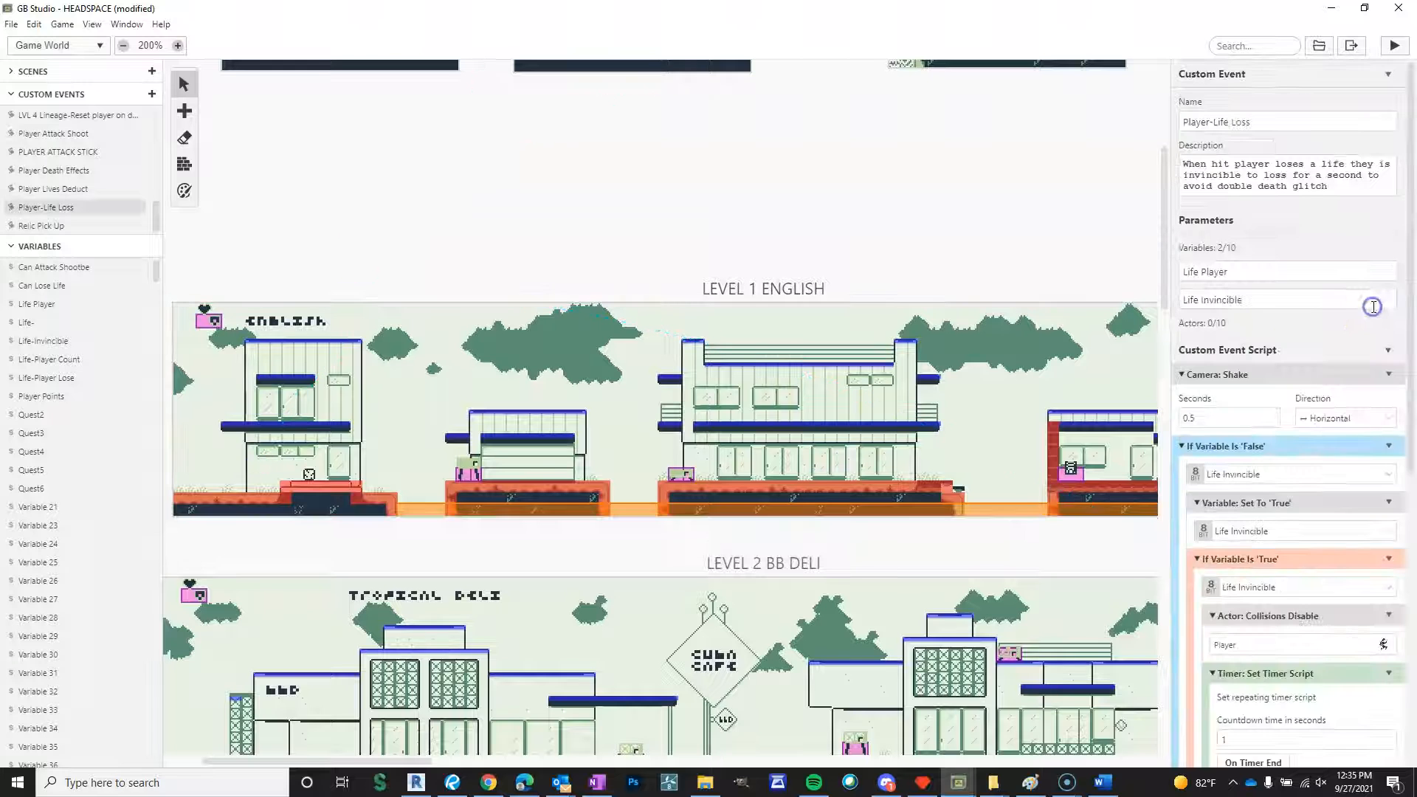
pyautogui.scroll(-4, 1300, 325)
pyautogui.scroll(1, 1301, 319)
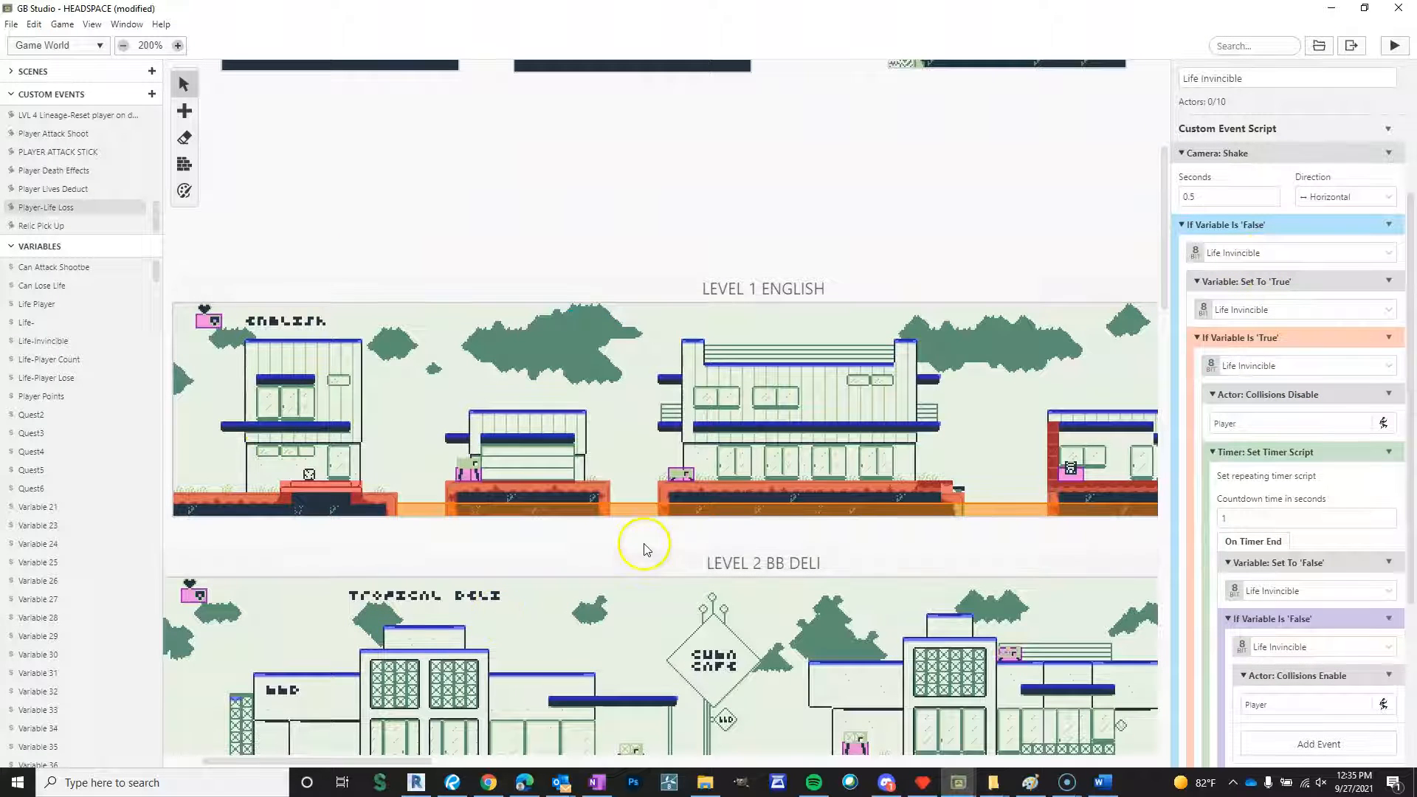
pyautogui.click(1298, 744)
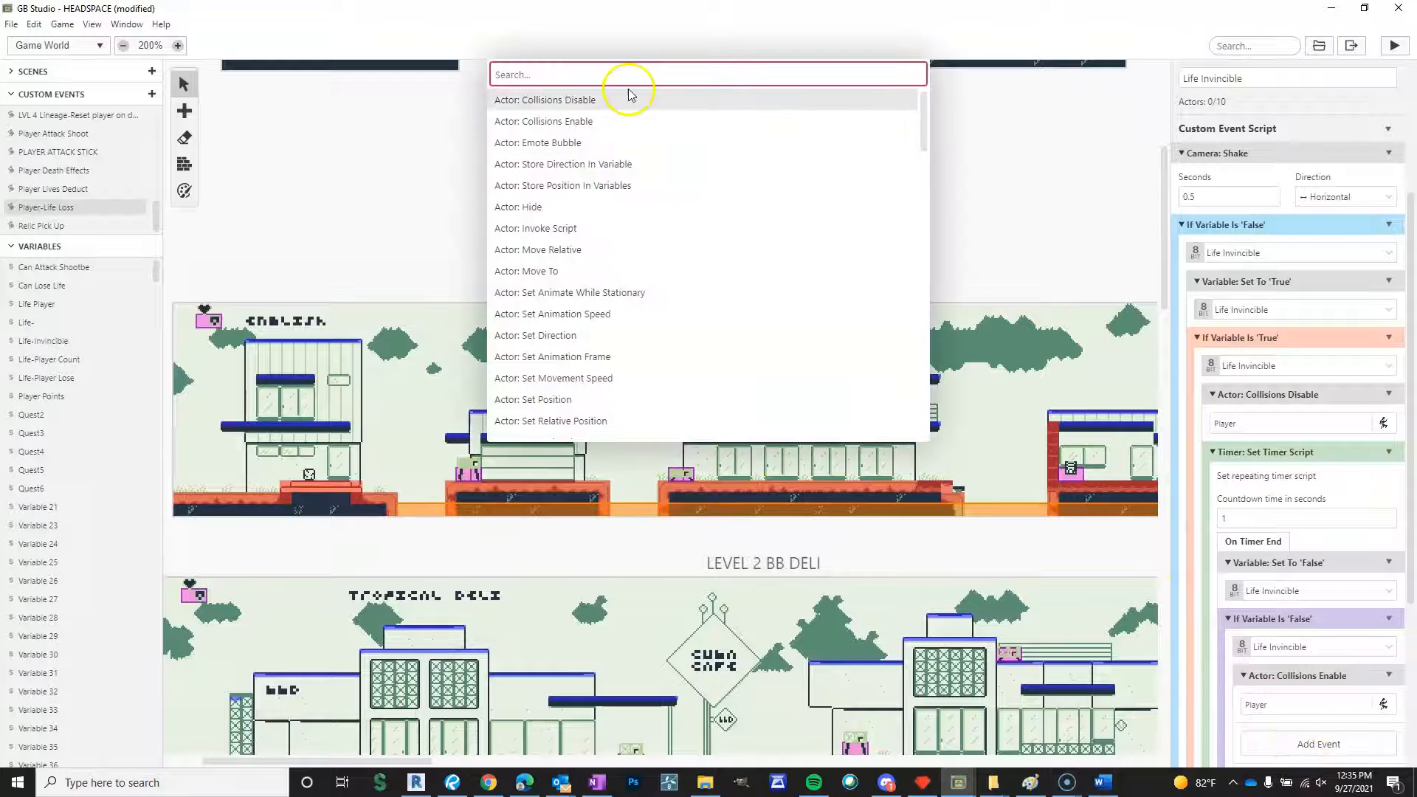
pyautogui.write('wait')
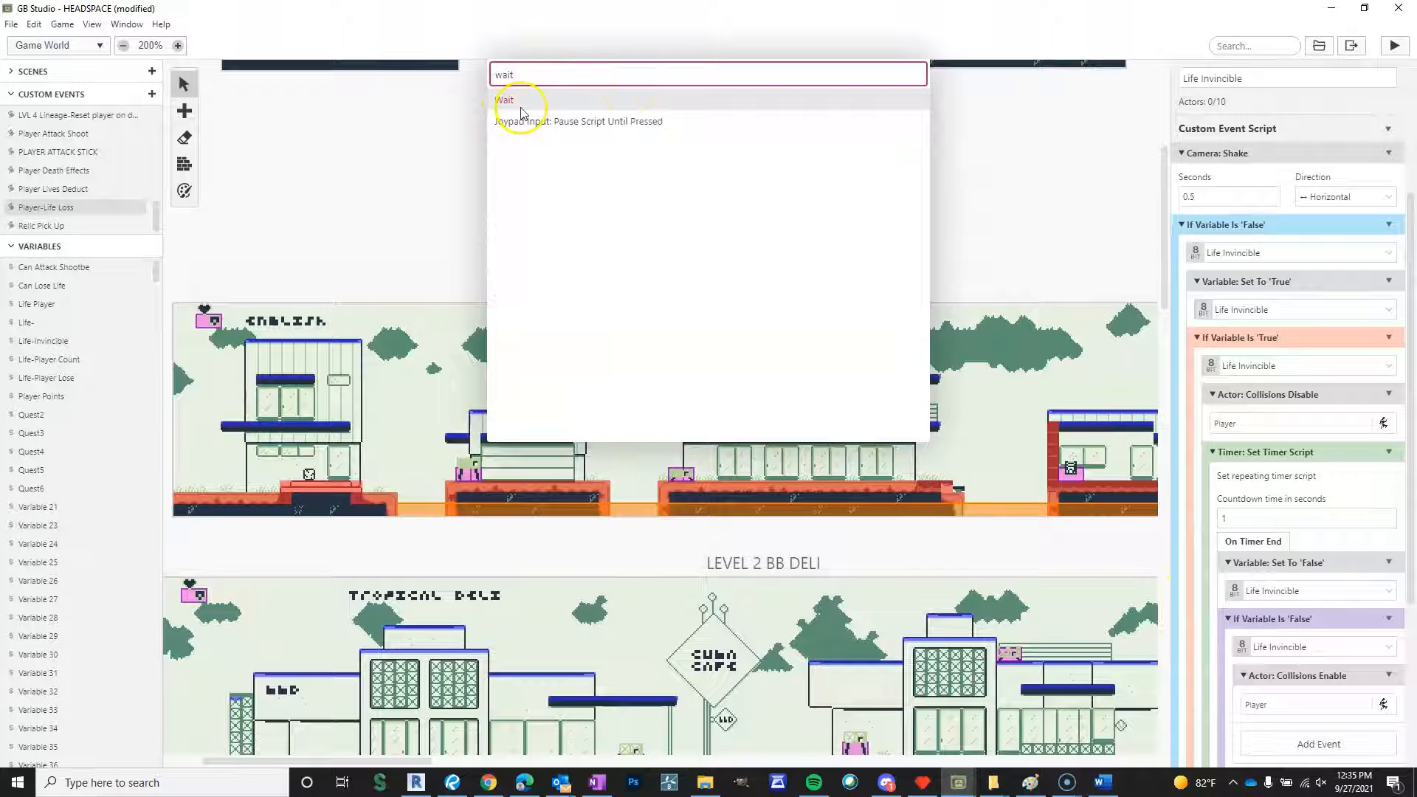
pyautogui.press('BackSpace')
pyautogui.press('BackSpace')
pyautogui.click(957, 155)
# Reopen the Player-Life Loss custom event from the Level 1 English scene's On Player Hit script and review its parameters and invincibility timer logic.
pyautogui.click(434, 277)
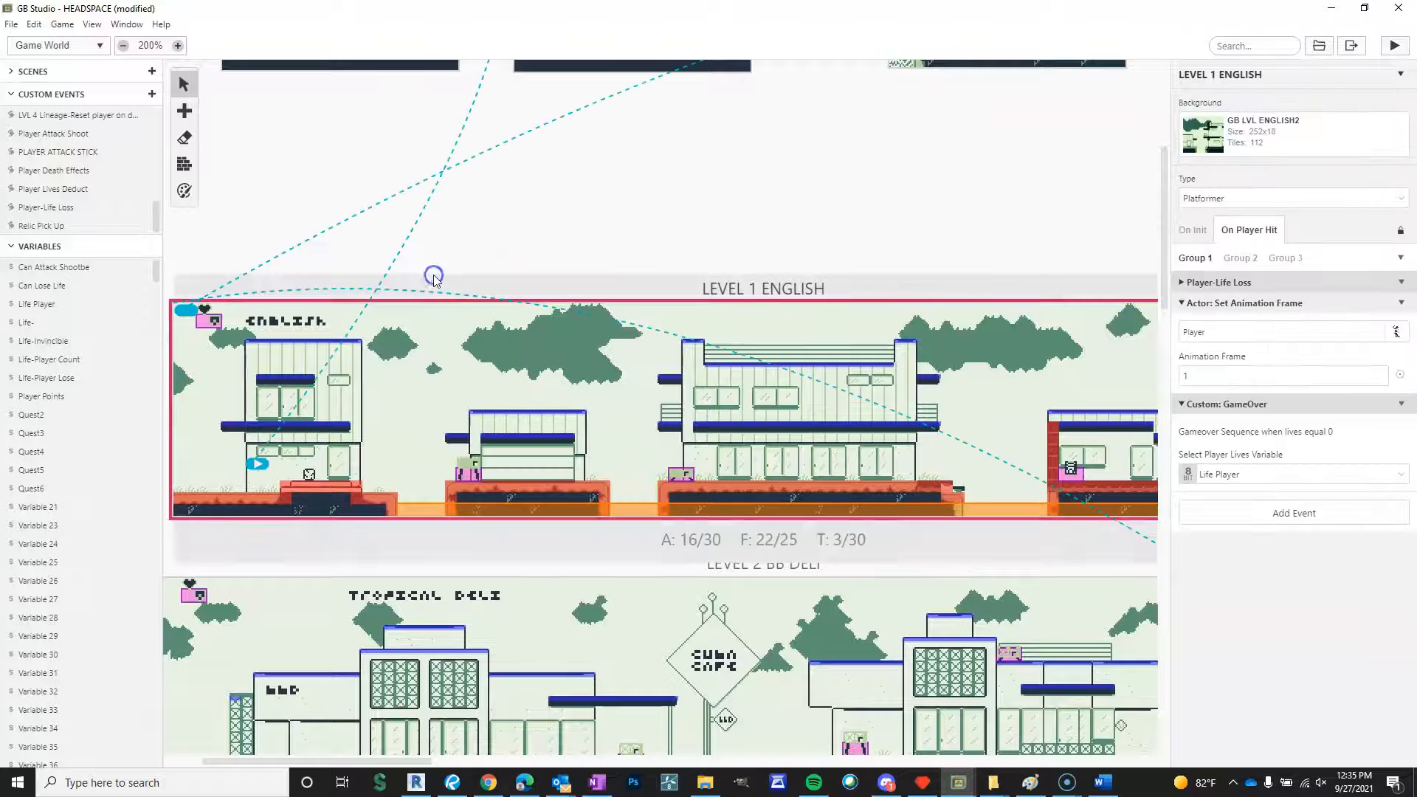
pyautogui.click(1400, 282)
pyautogui.click(1384, 305)
pyautogui.scroll(-5, 1318, 222)
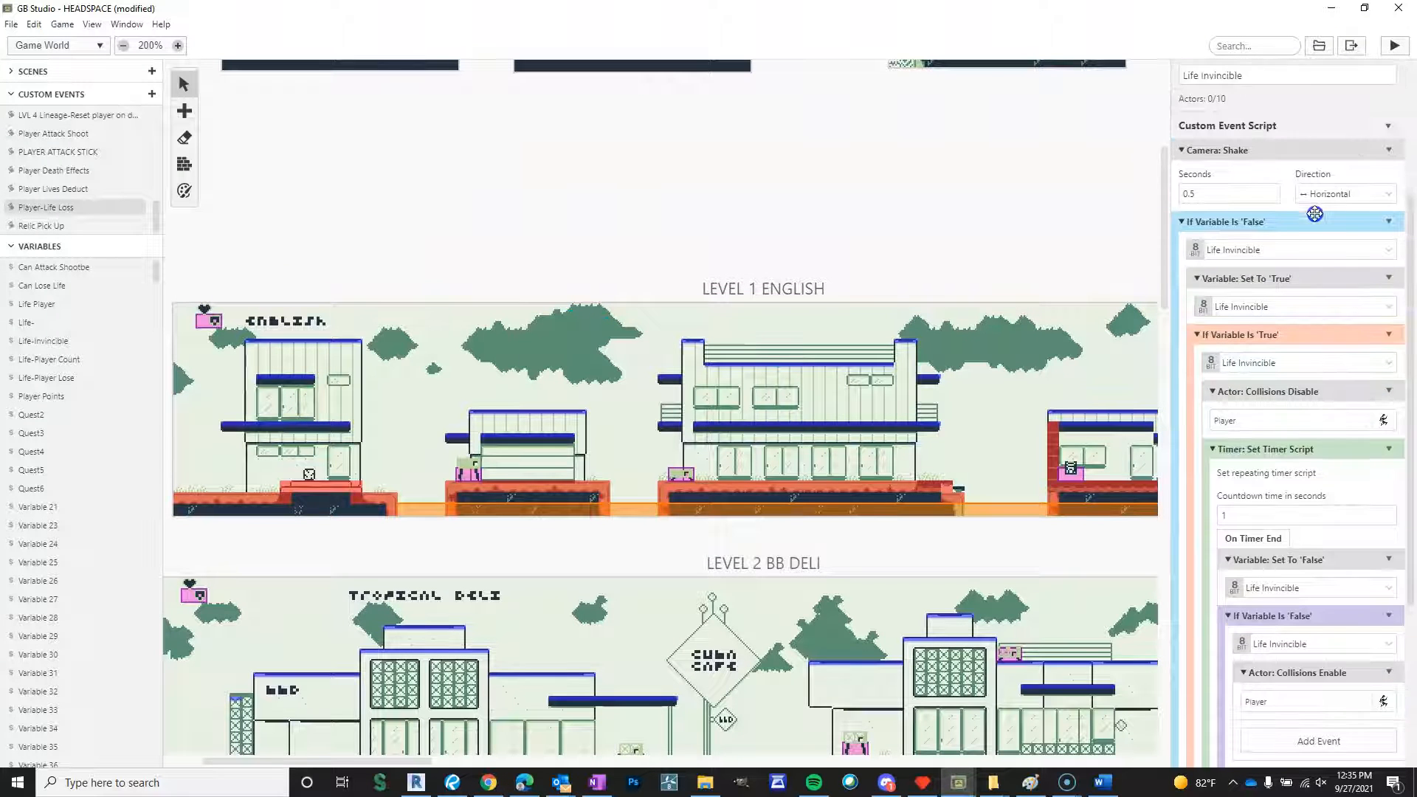
pyautogui.scroll(3, 1316, 214)
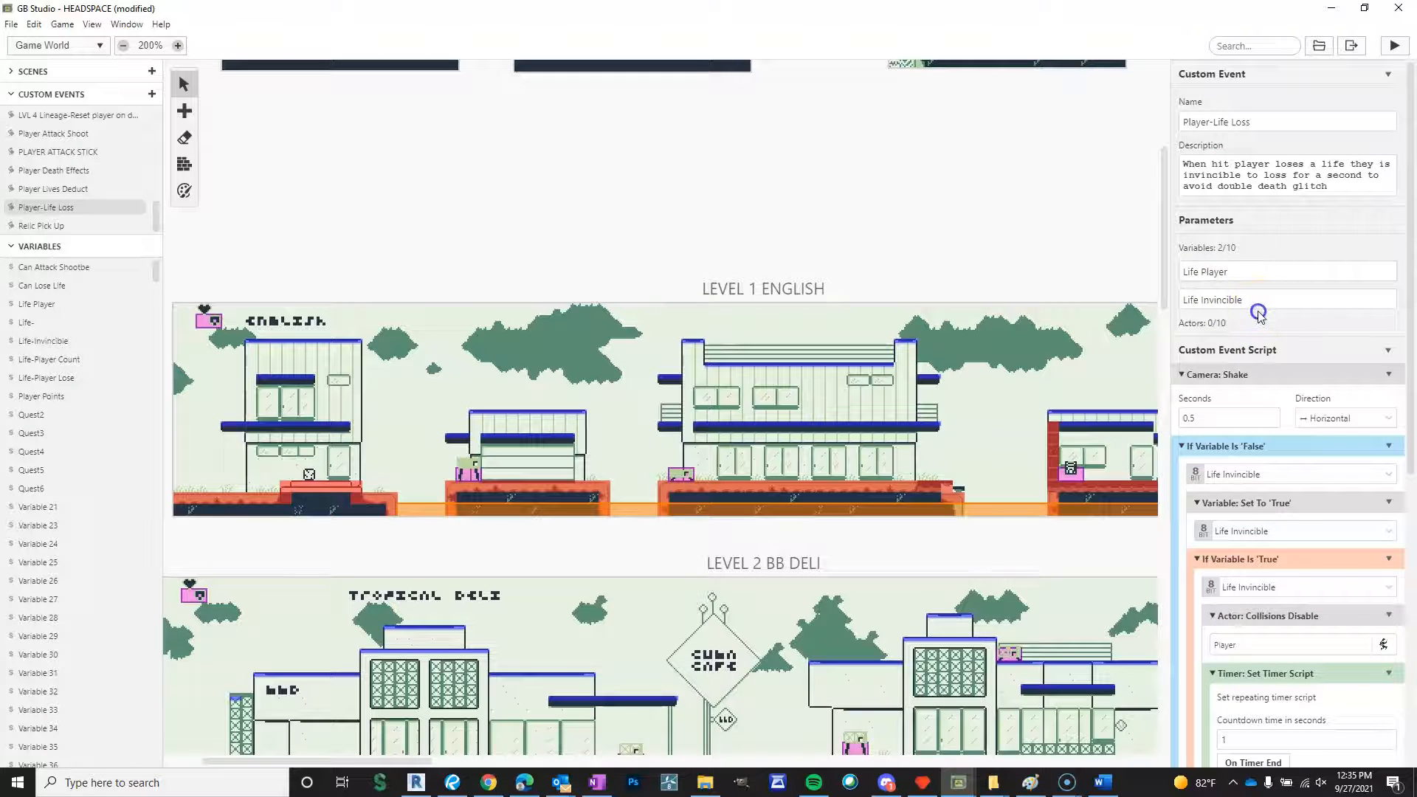
pyautogui.scroll(-2, 1259, 311)
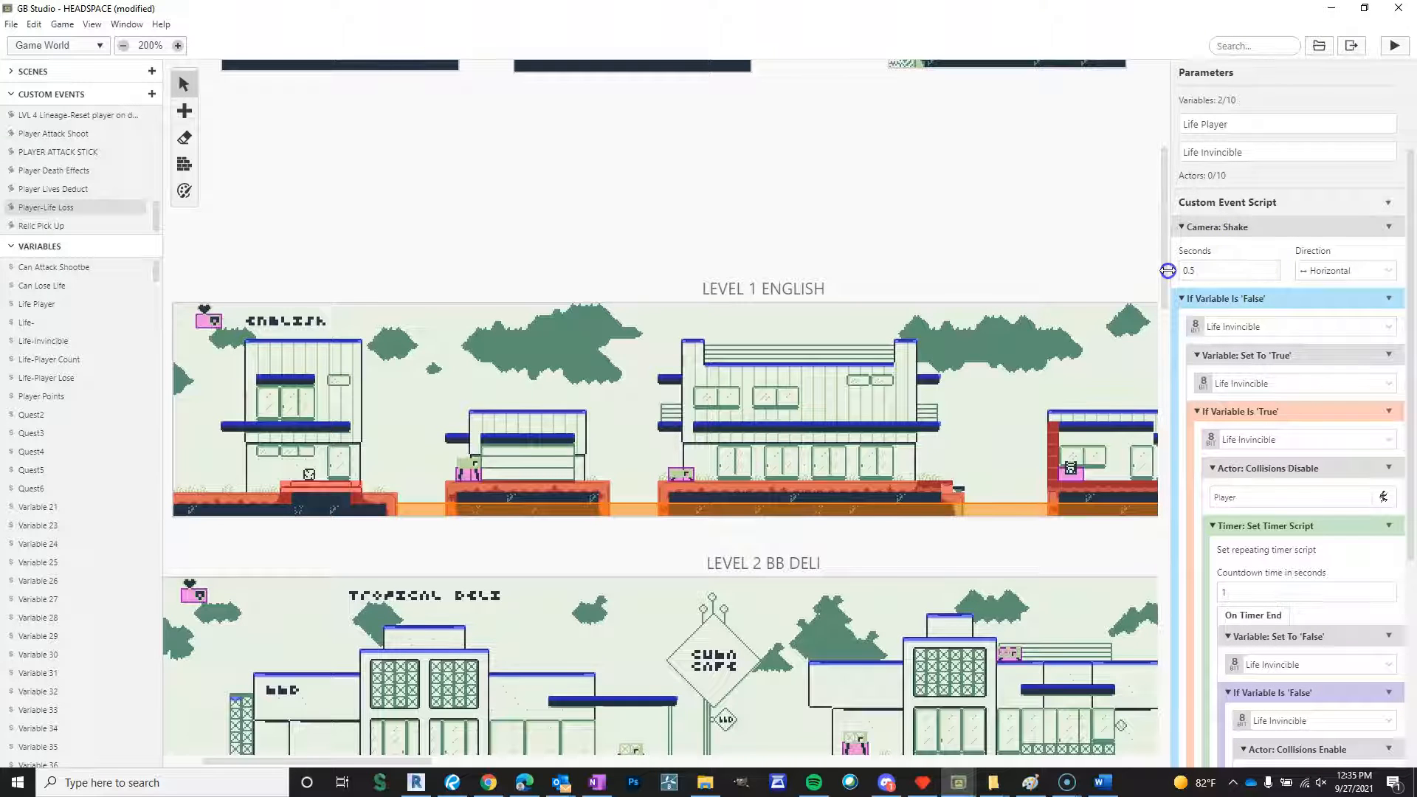
pyautogui.scroll(-2, 1309, 283)
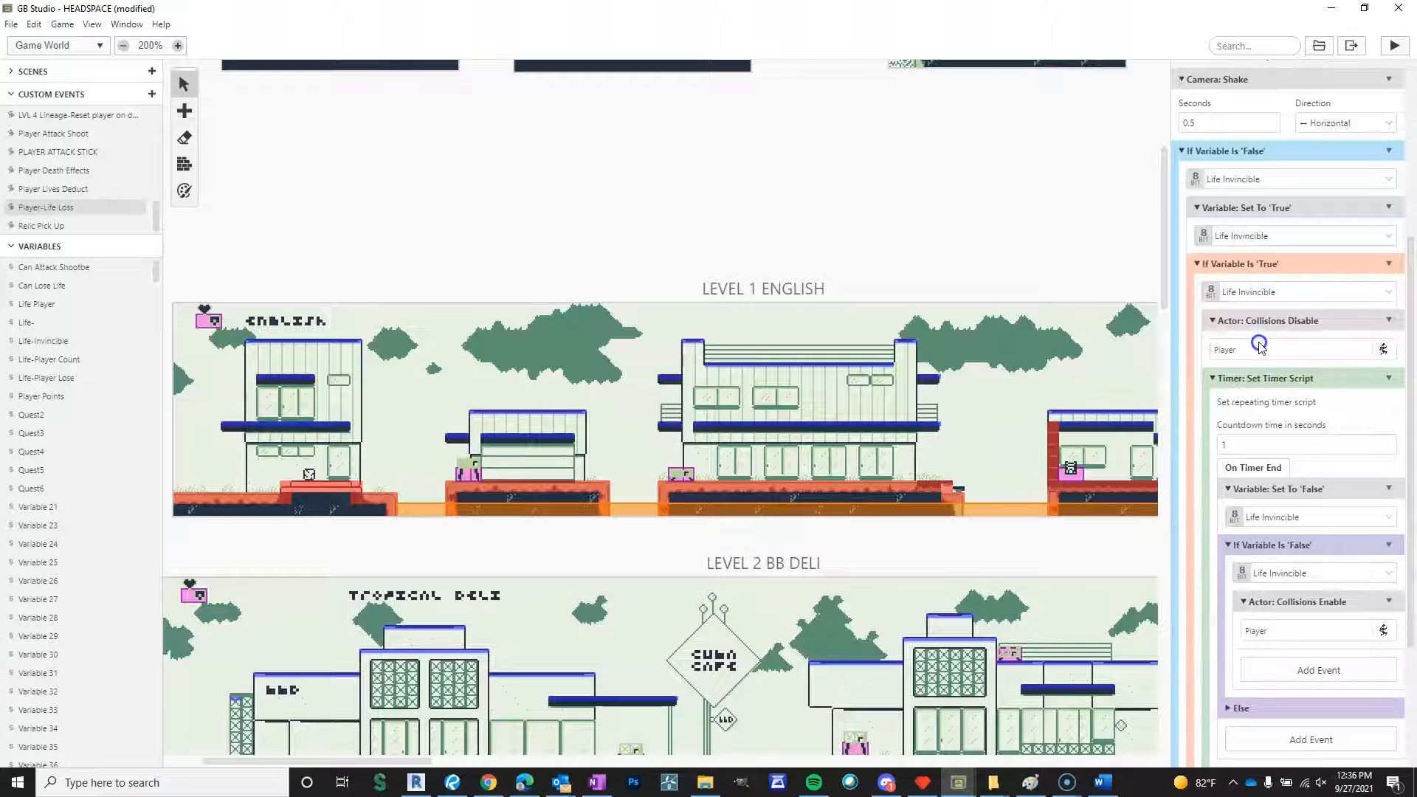
pyautogui.scroll(-1, 1255, 340)
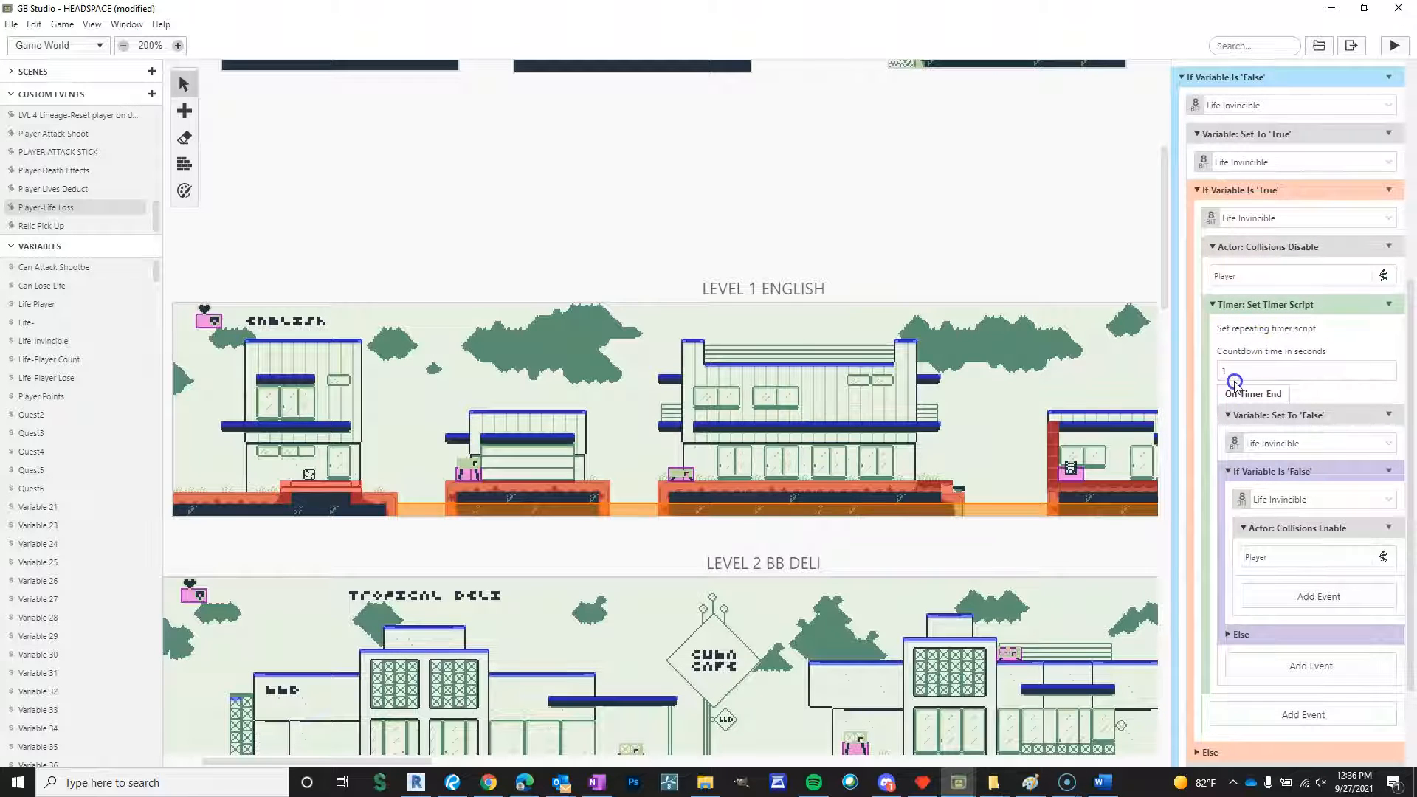
pyautogui.scroll(-2, 1284, 365)
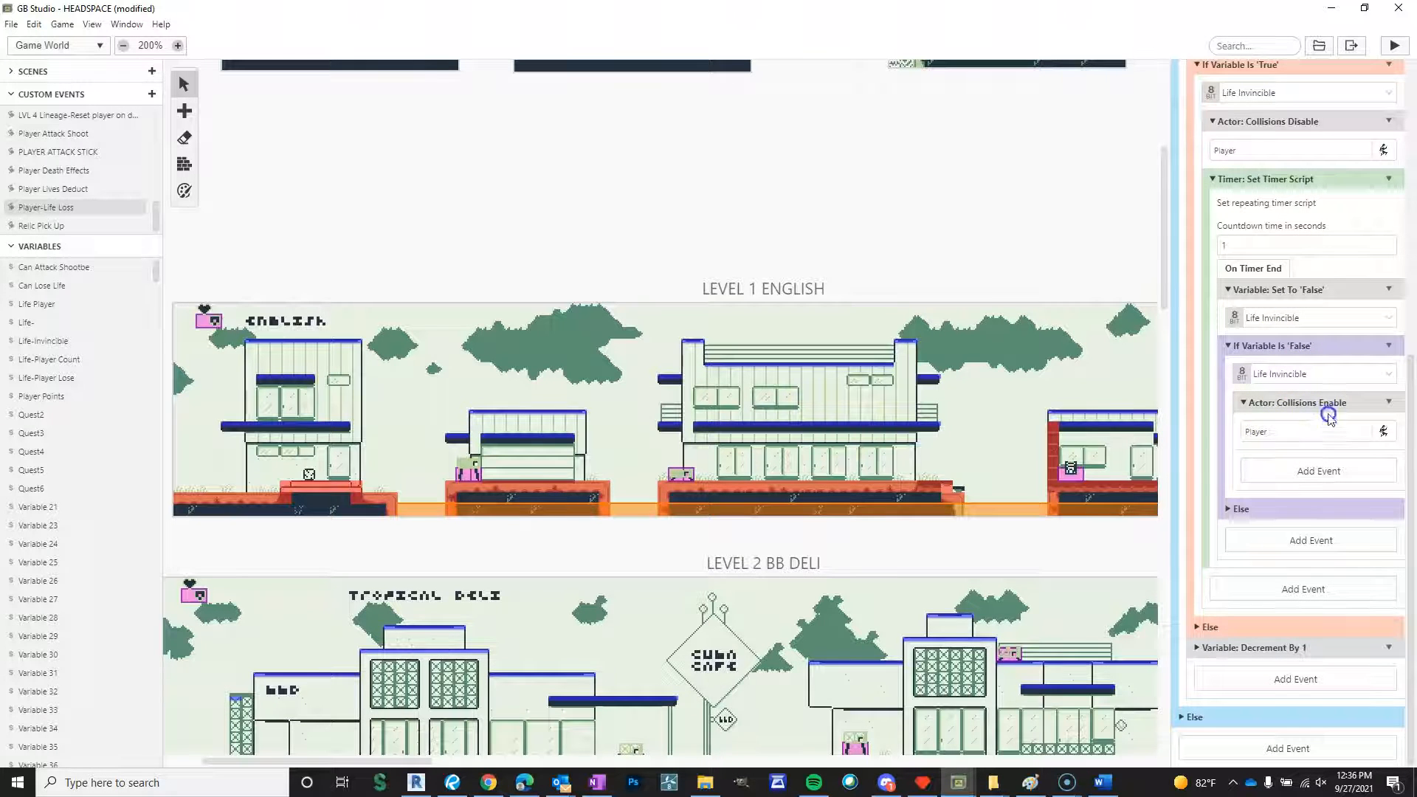
# Expand the Variable: Decrement By 1 event at the end of the custom event script to inspect its variable.
pyautogui.click(1391, 650)
pyautogui.click(1231, 653)
pyautogui.click(1199, 649)
pyautogui.scroll(-1, 1332, 569)
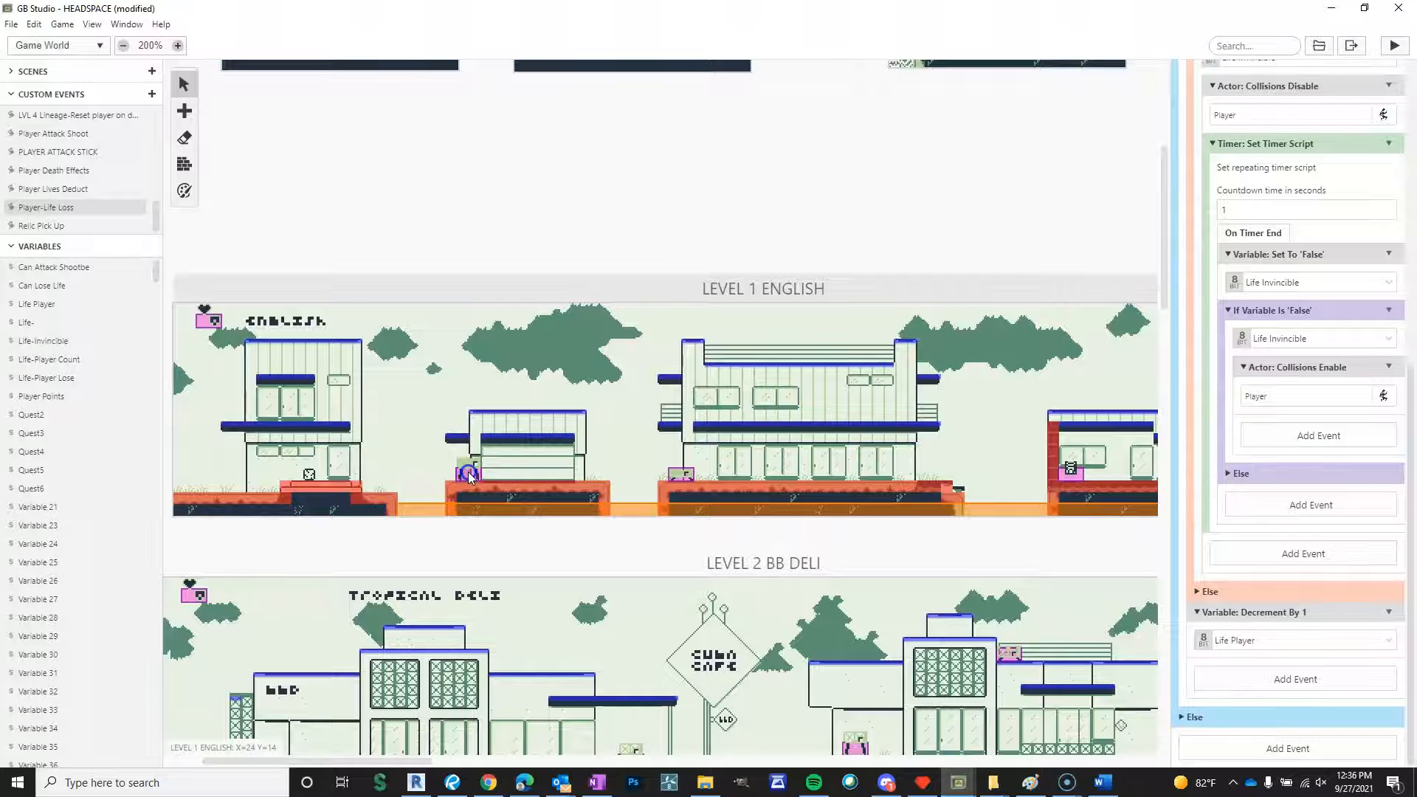
# Return to the running game preview and move the player off the small building's roof and back onto its ledge.
pyautogui.click(961, 768)
pyautogui.click(1030, 720)
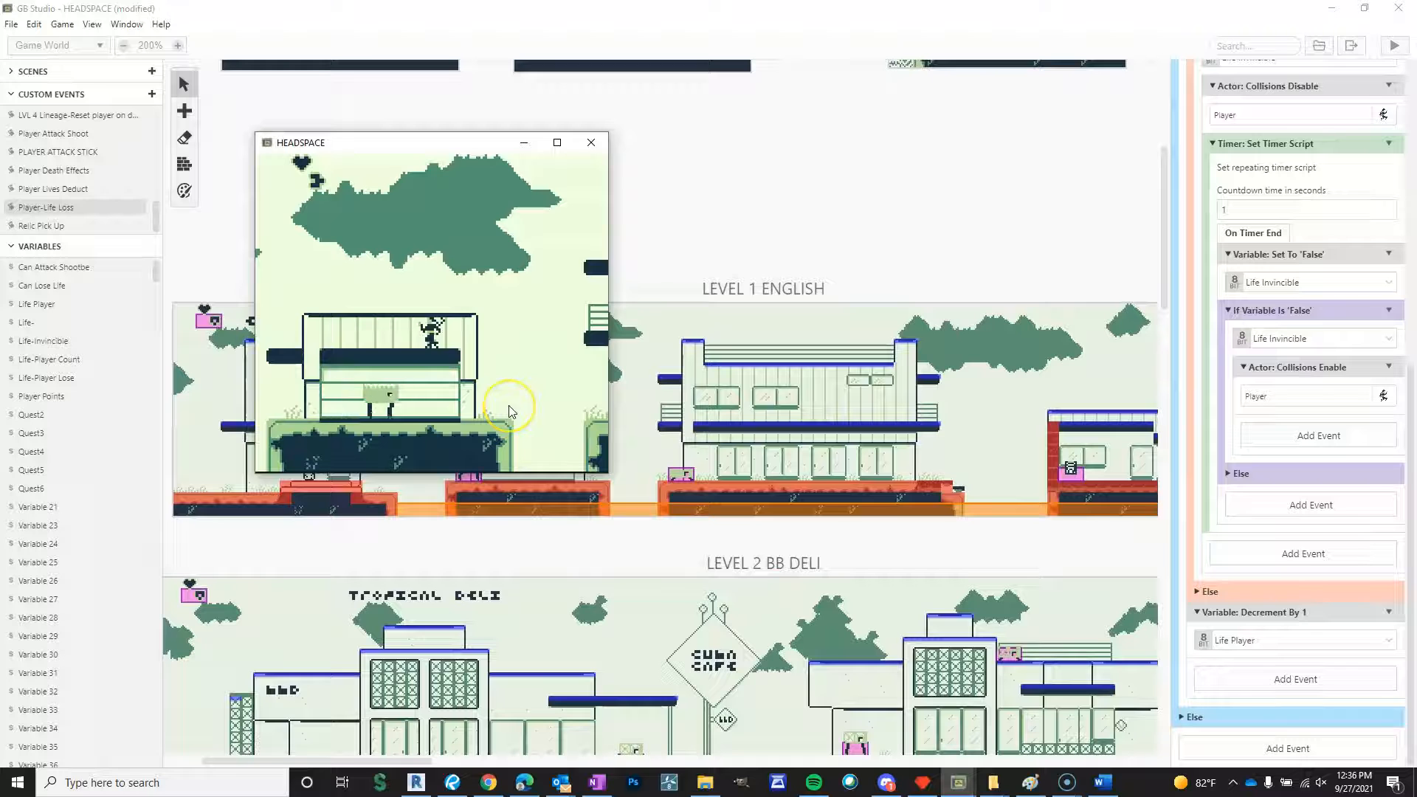
pyautogui.press('Right')
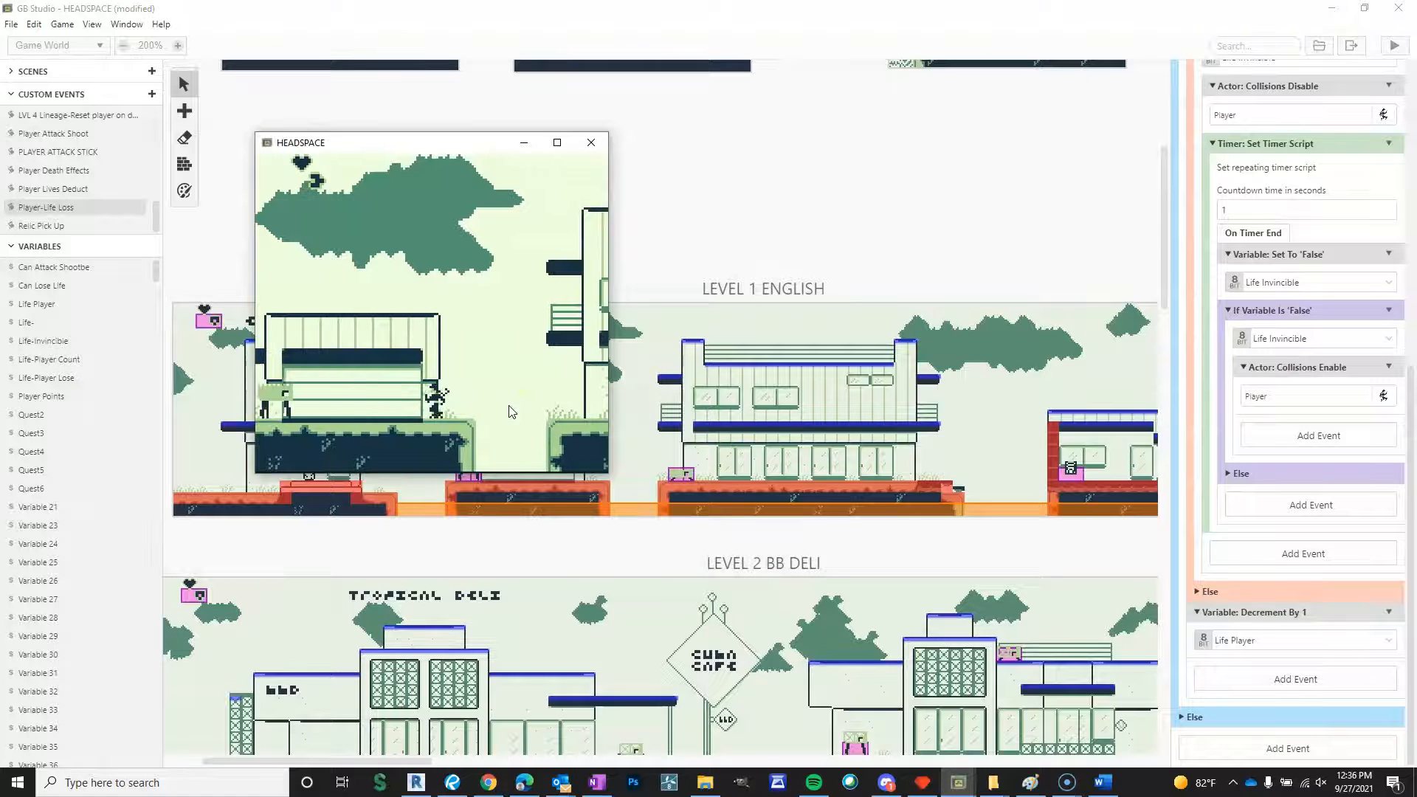
pyautogui.press('Left')
pyautogui.press('z')
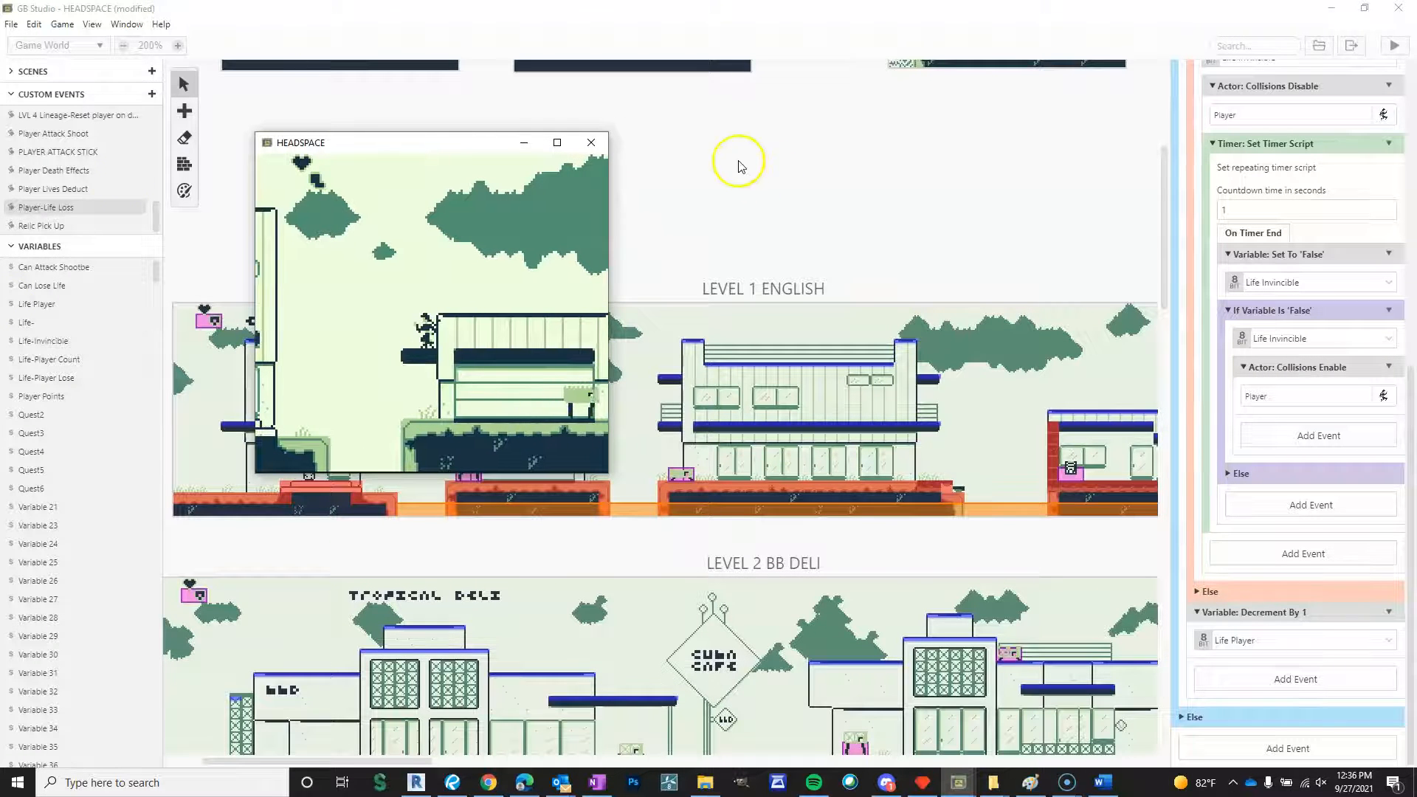
# Maximize the game preview and test an enemy hit by bringing the player down beside the small building.
pyautogui.click(557, 144)
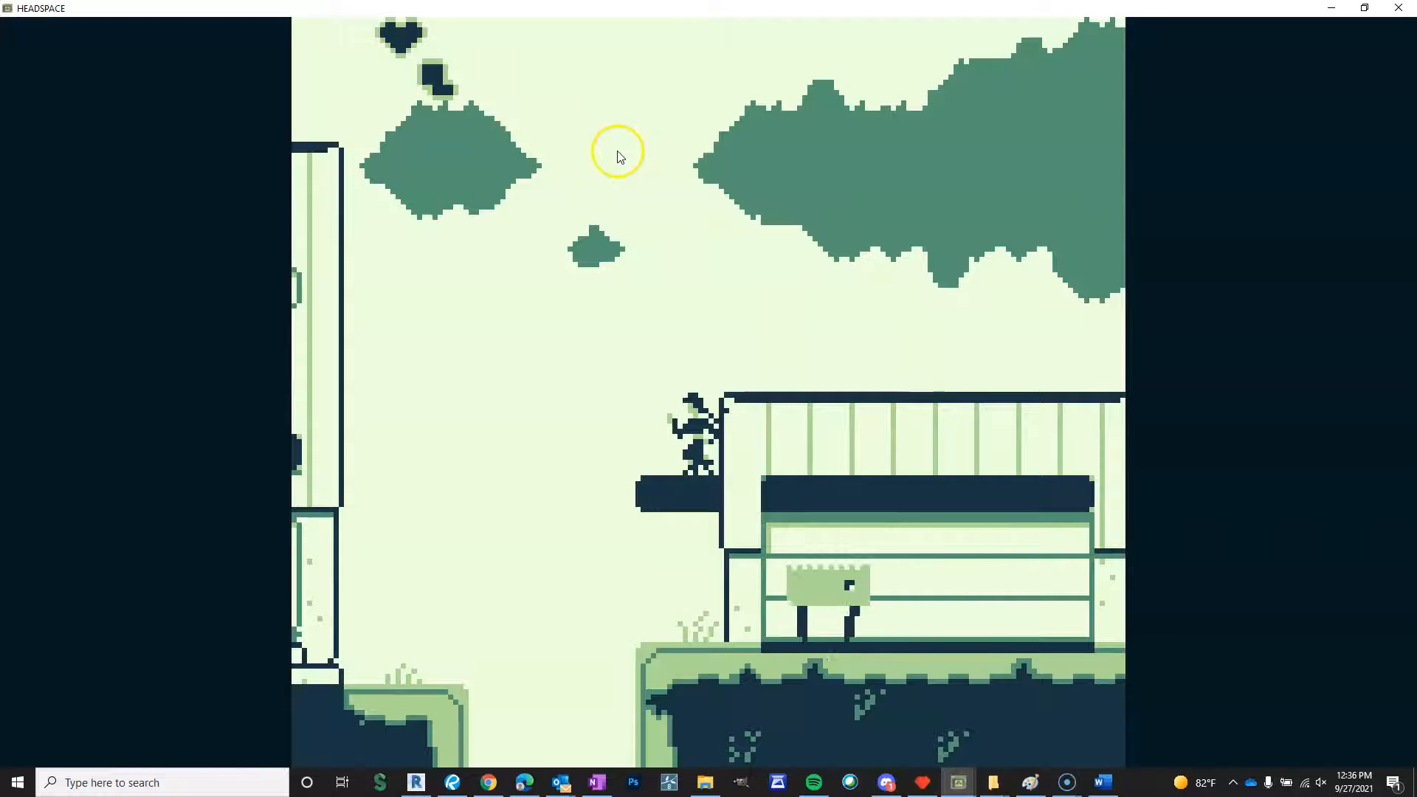
pyautogui.press('Right')
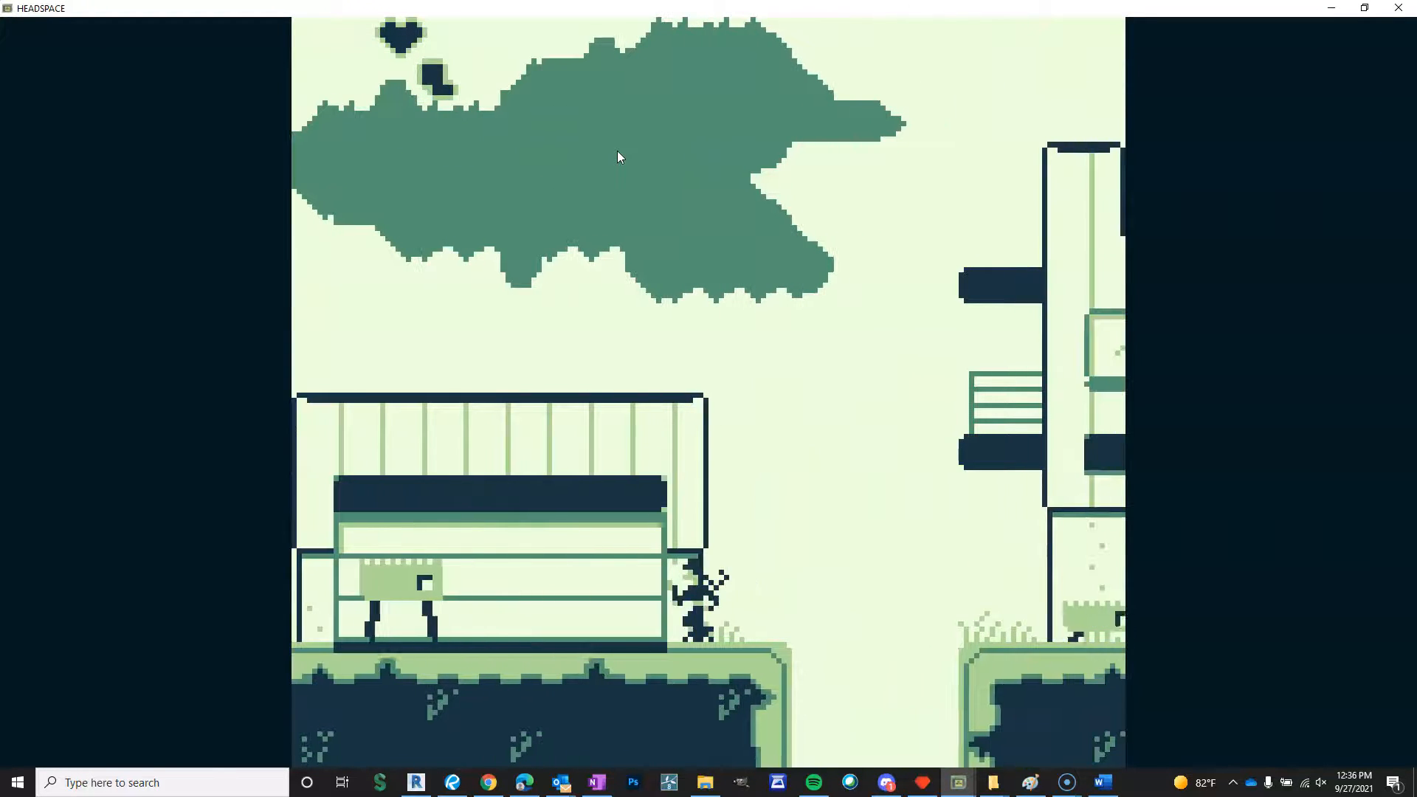
pyautogui.press('Left')
pyautogui.press('Right')
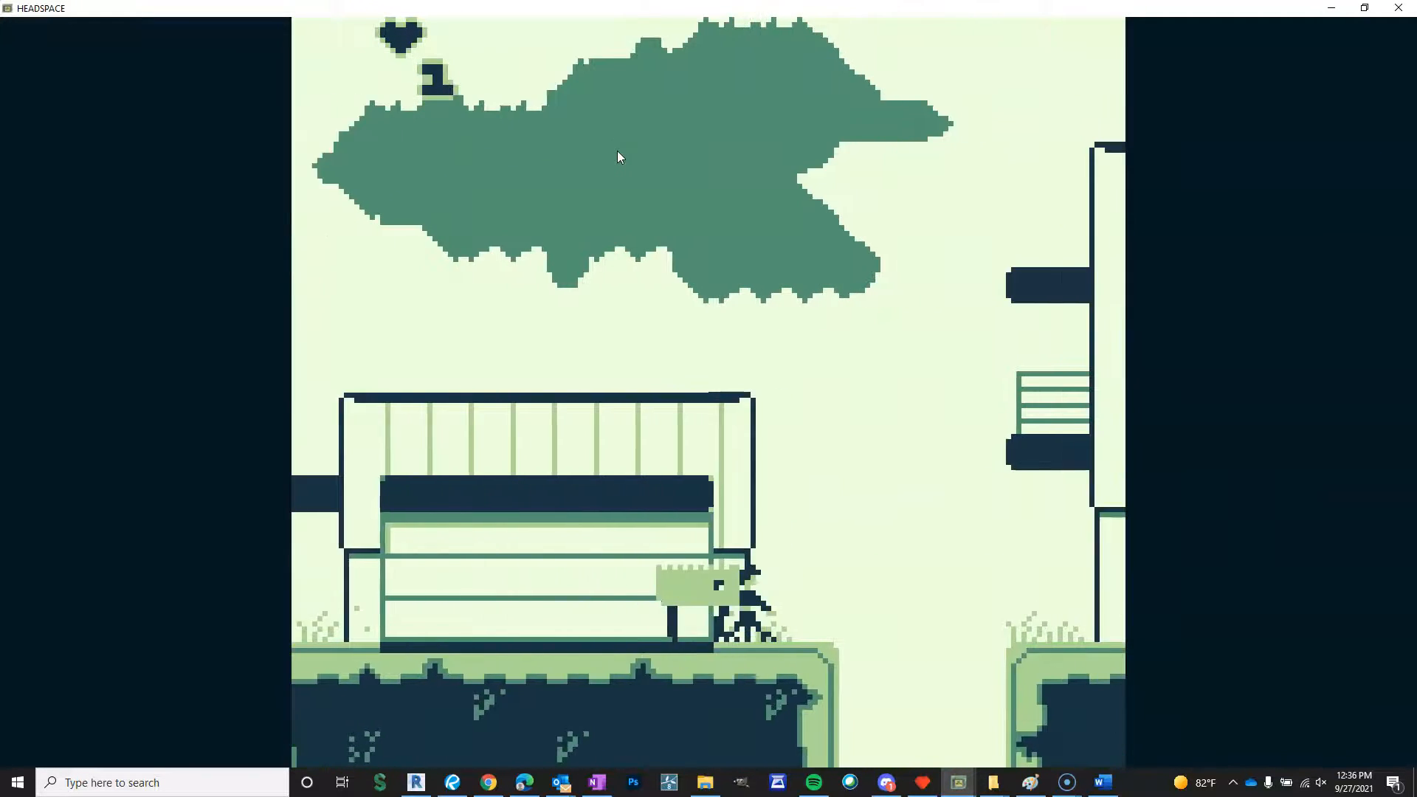
# Play-test jumping the player onto the large building and across the gap to the next building's roof.
pyautogui.press('space')
pyautogui.press('Left')
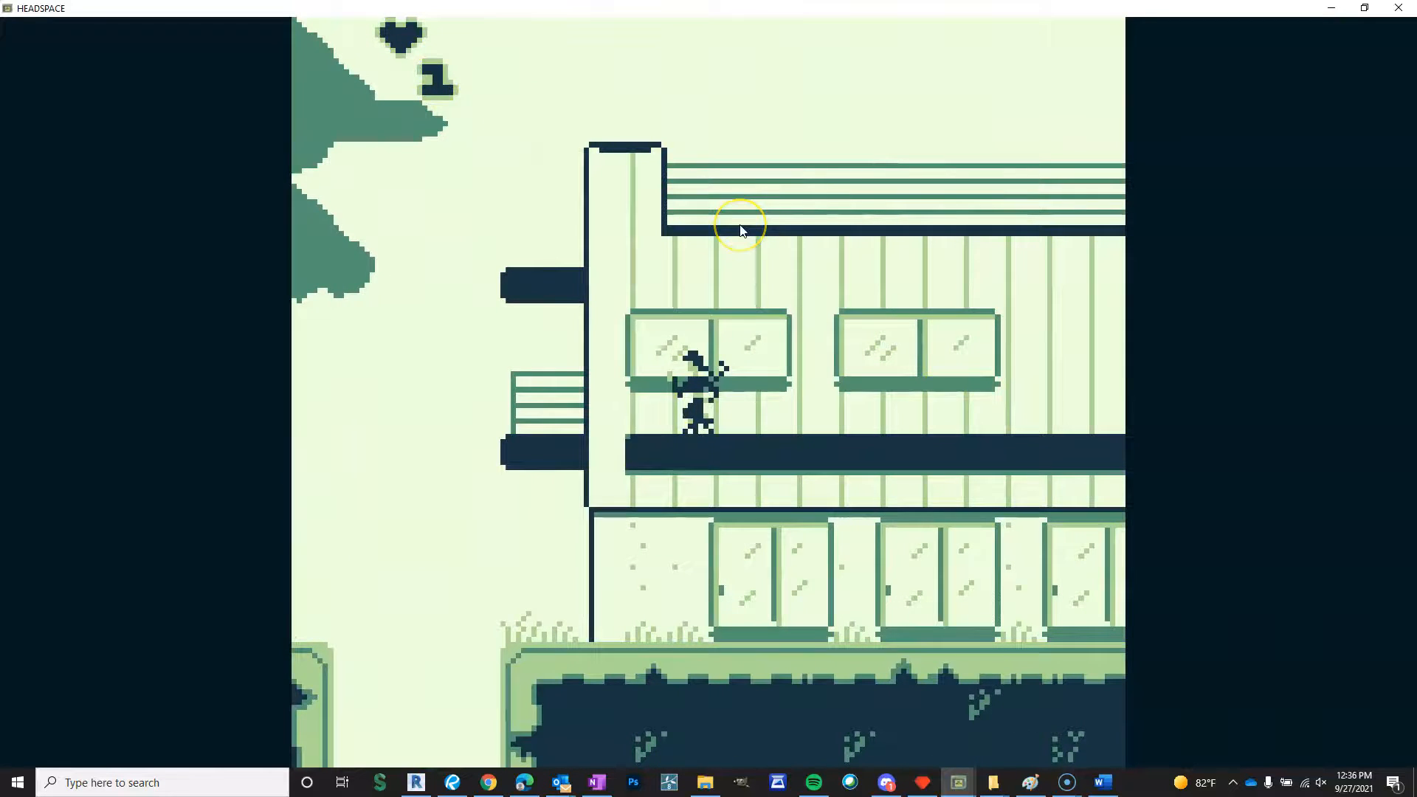
pyautogui.press('space')
pyautogui.press('Right')
pyautogui.press('Left')
pyautogui.press('Right')
pyautogui.press('space')
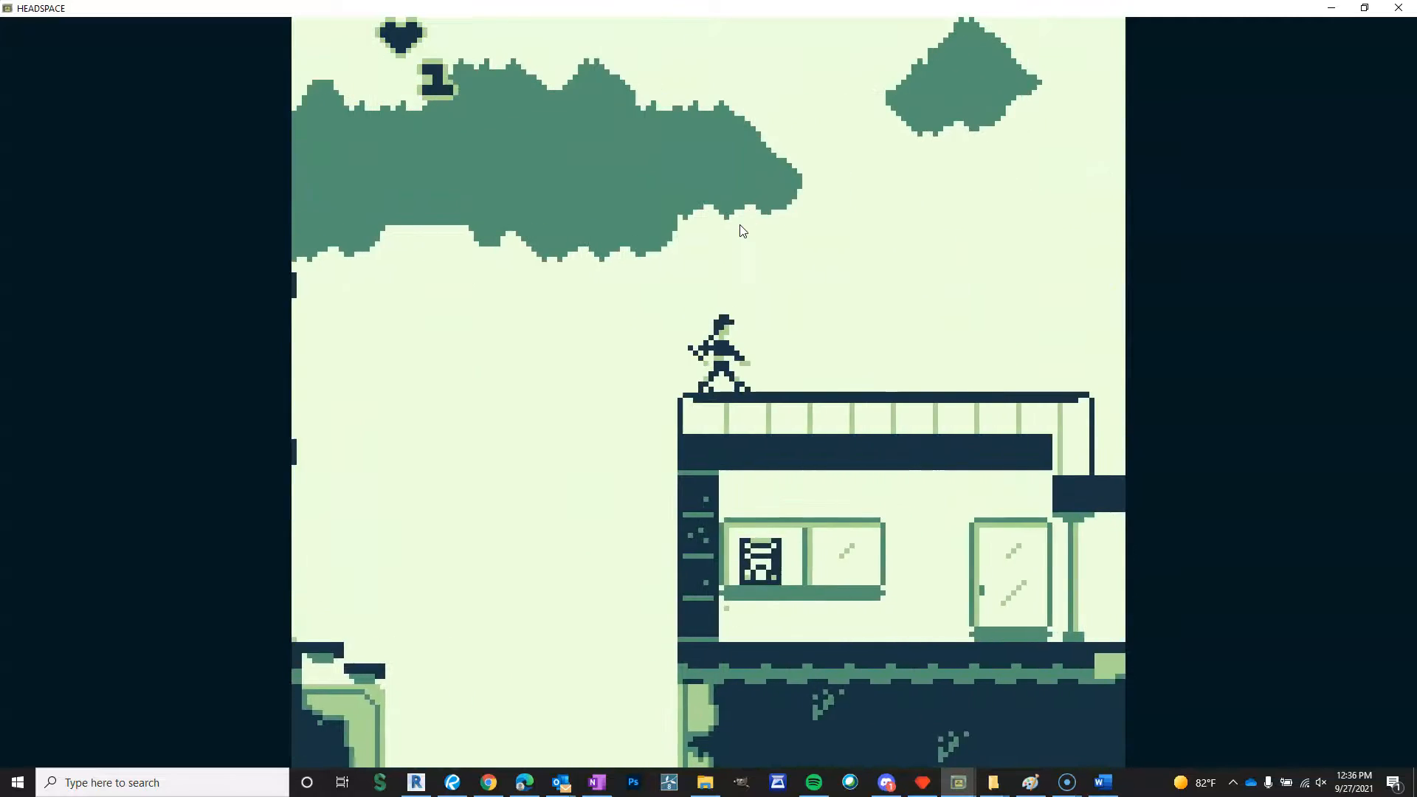
# Move the player down from the roof to the item by the window and dismiss the dialogue box.
pyautogui.press('Right')
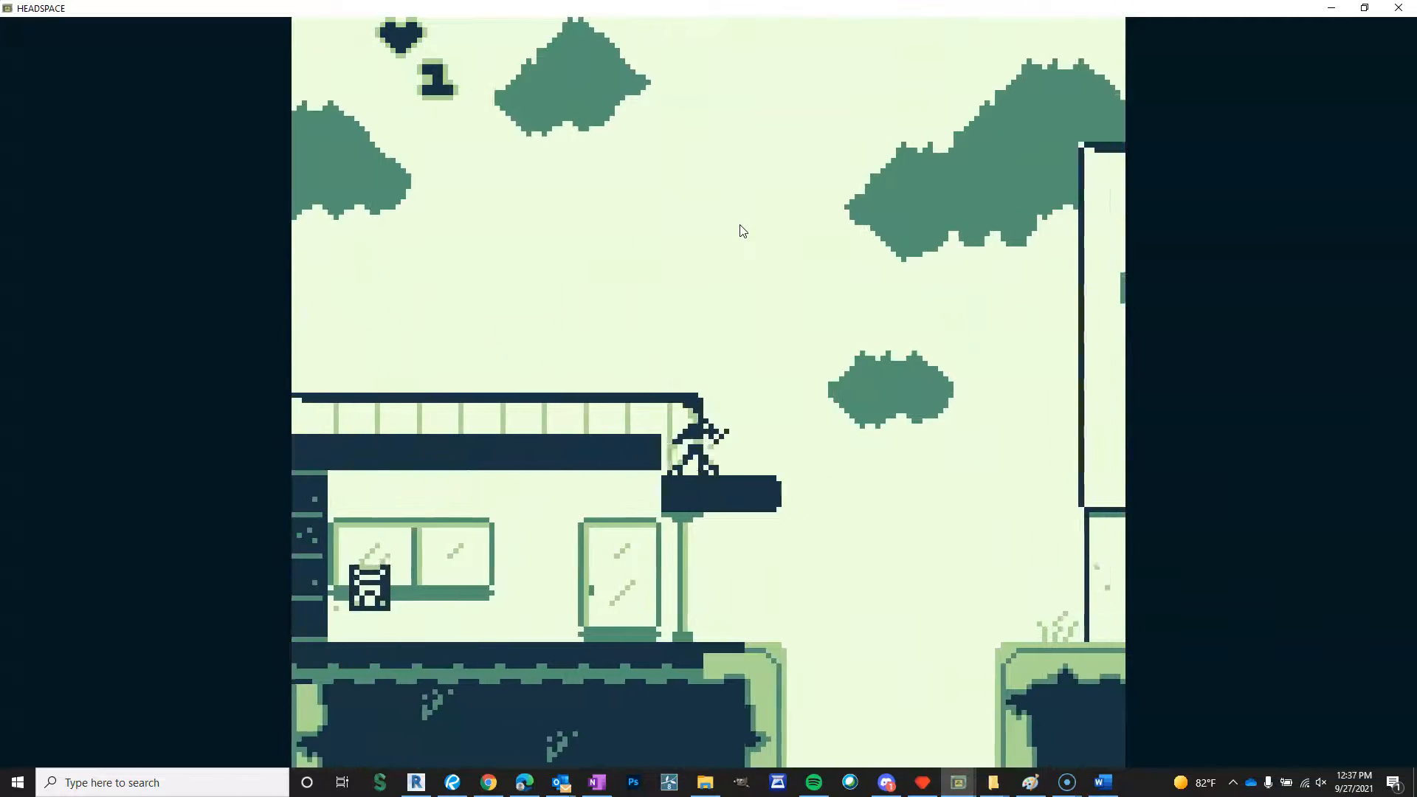
pyautogui.press('Left')
pyautogui.press('Right')
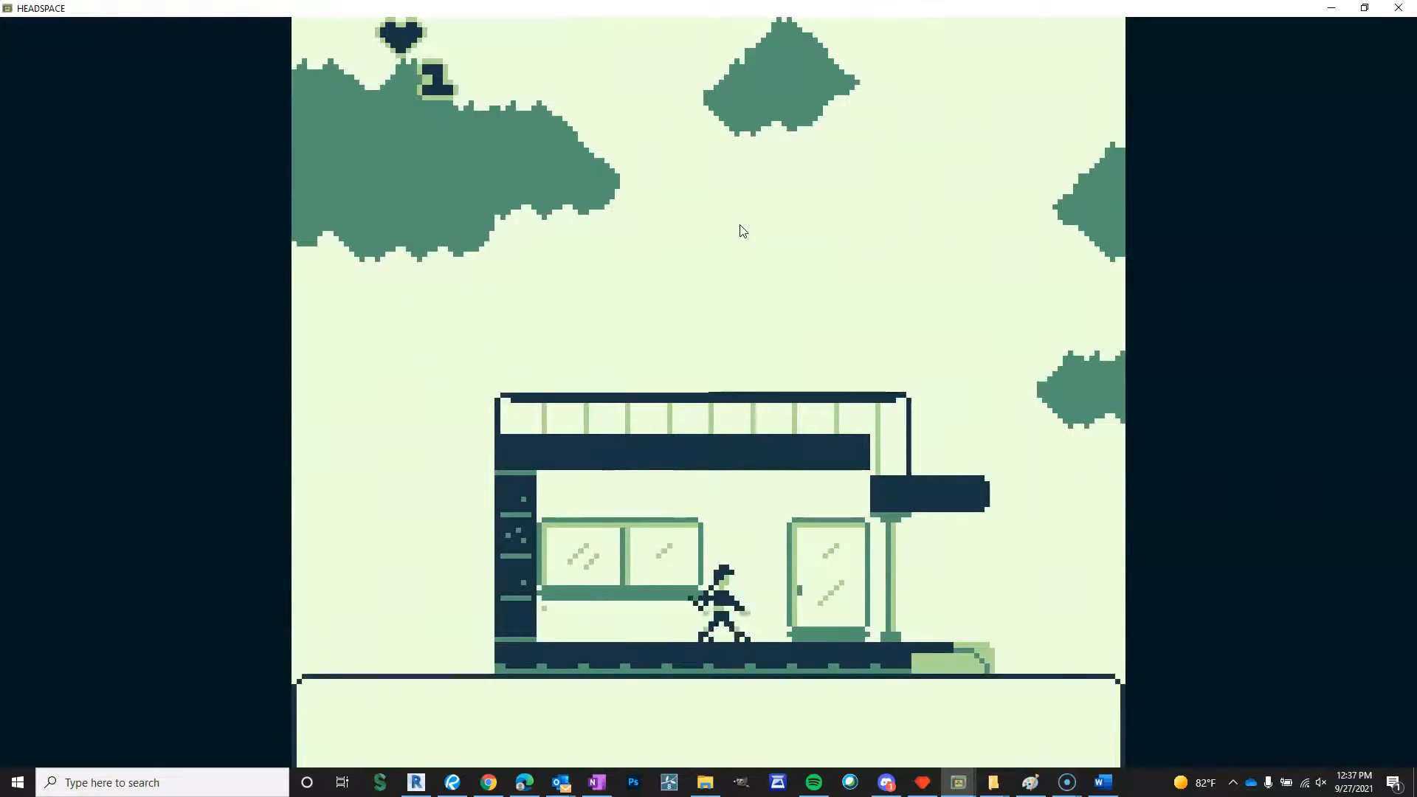
pyautogui.press('space')
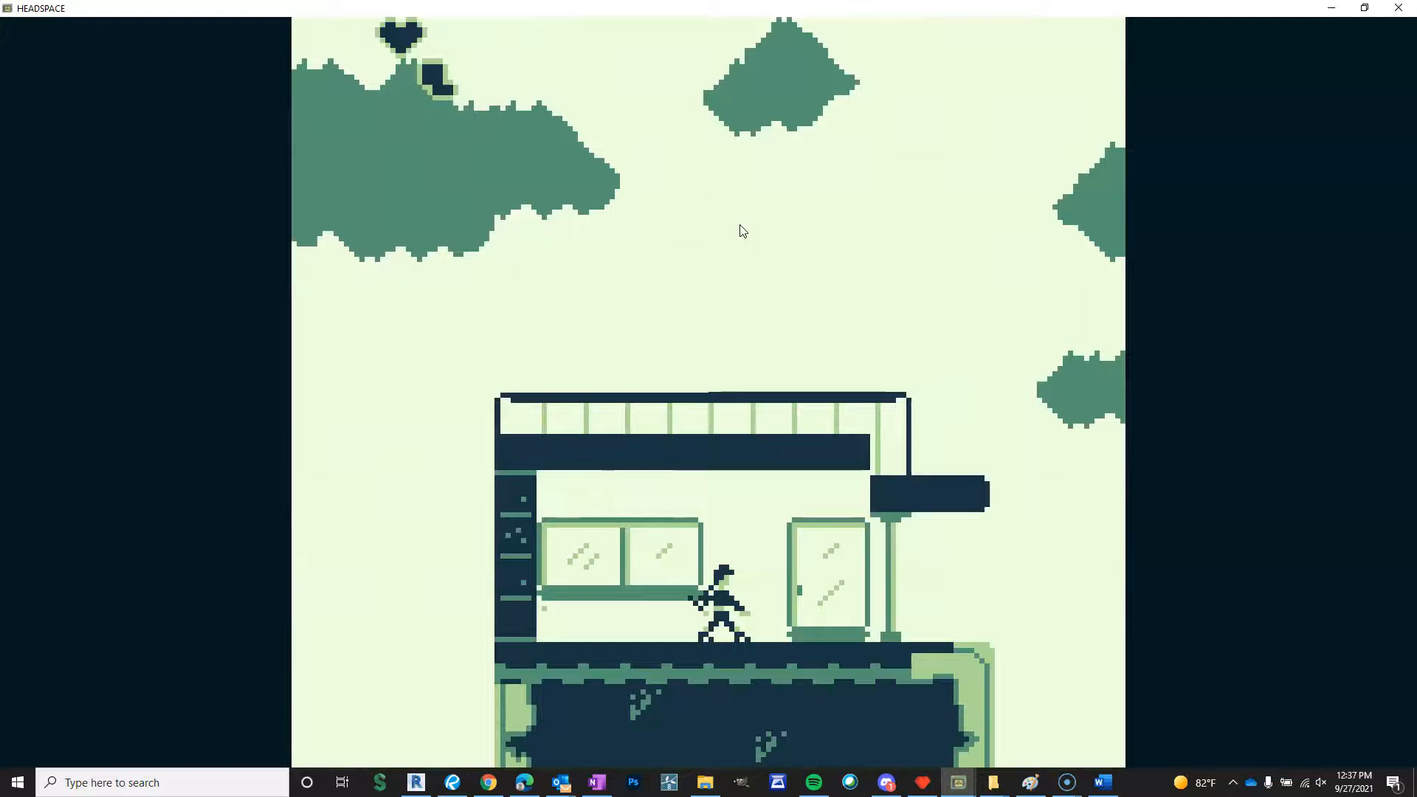
# Play-test crossing to the next building, passing its walking enemy and jumping onto the side ledge, and close the preview.
pyautogui.press('Right')
pyautogui.press('space')
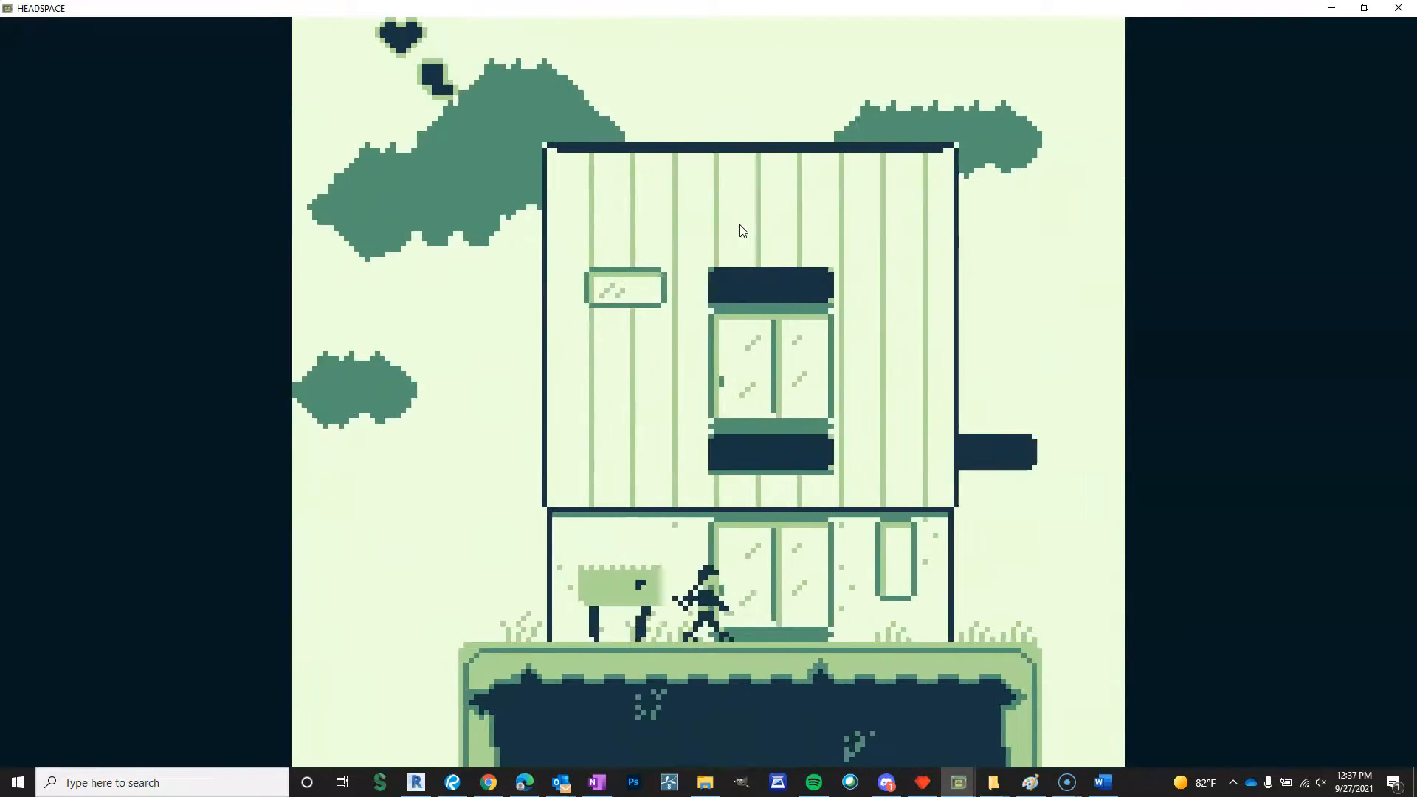
pyautogui.press('Right')
pyautogui.press('space')
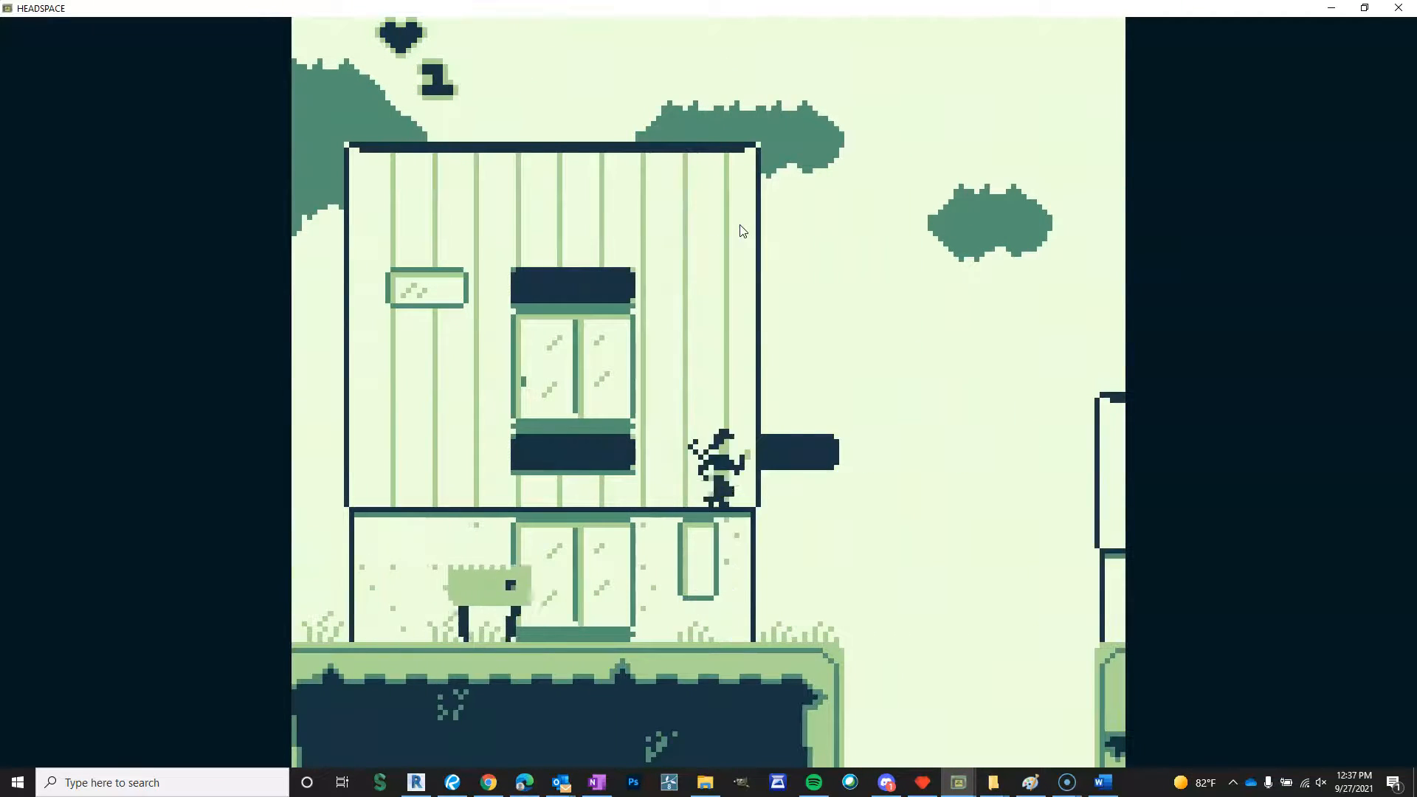
pyautogui.press('Right')
pyautogui.press('space')
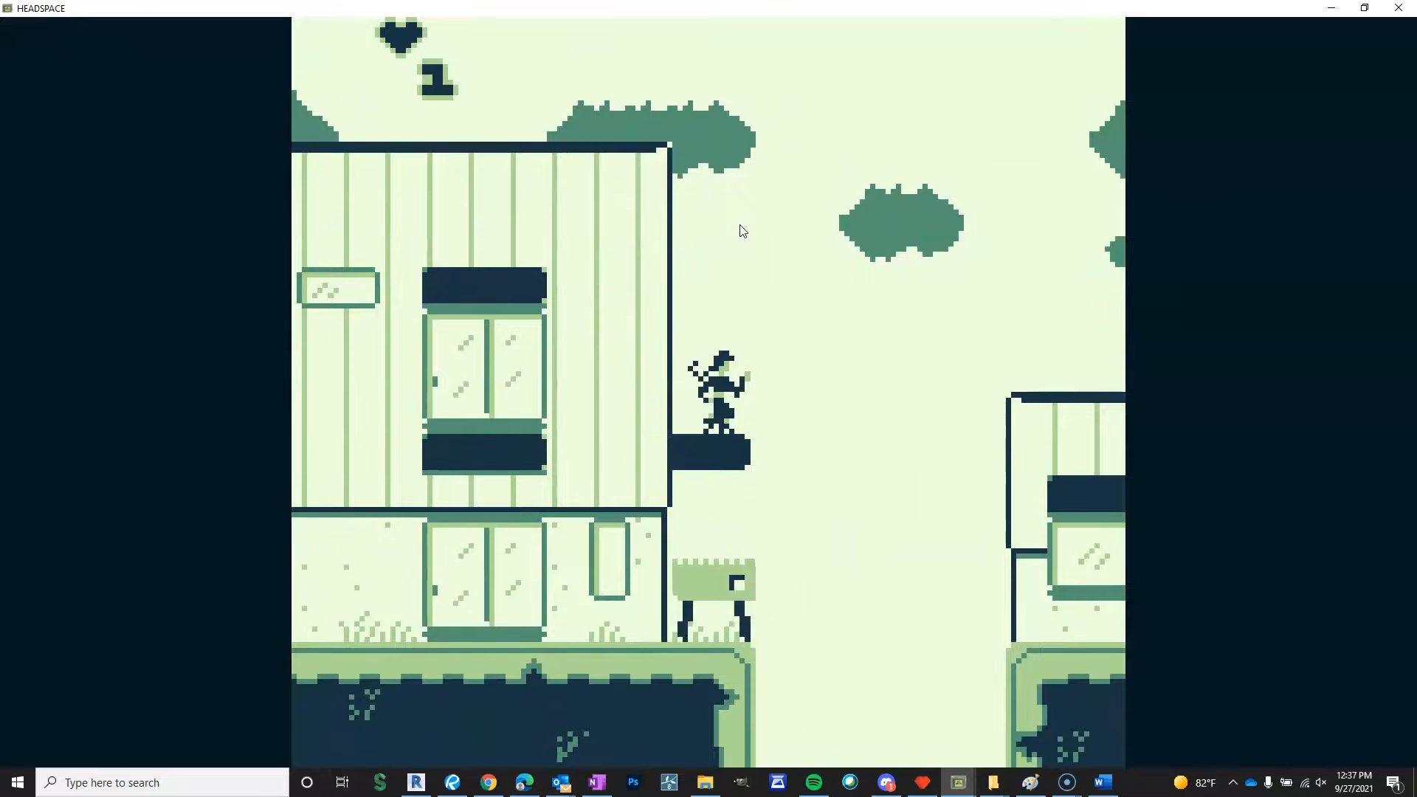
pyautogui.click(1407, 12)
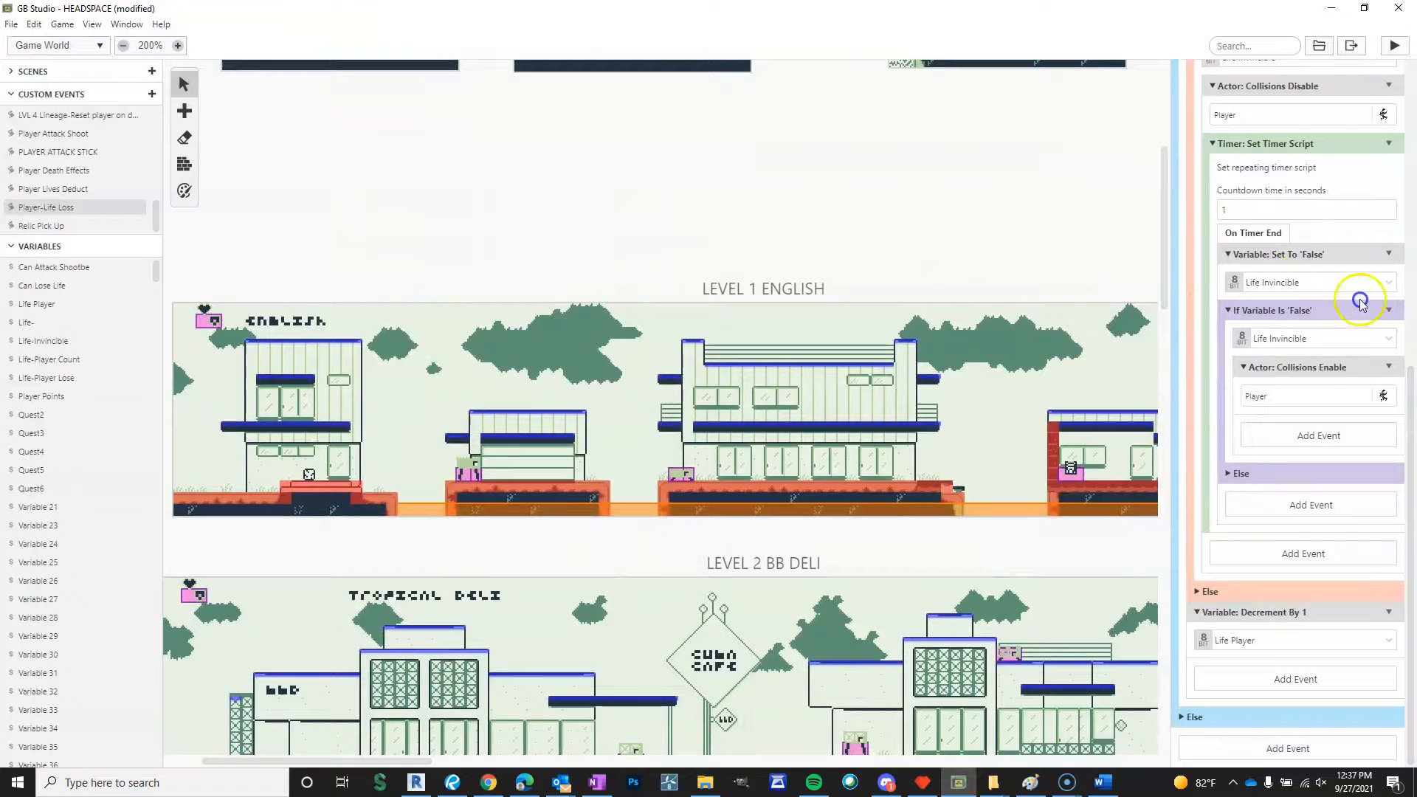
# Switch to Discord to consult the scripting-help advice on temporary player invincibility, and return to GB Studio.
pyautogui.scroll(1, 1322, 601)
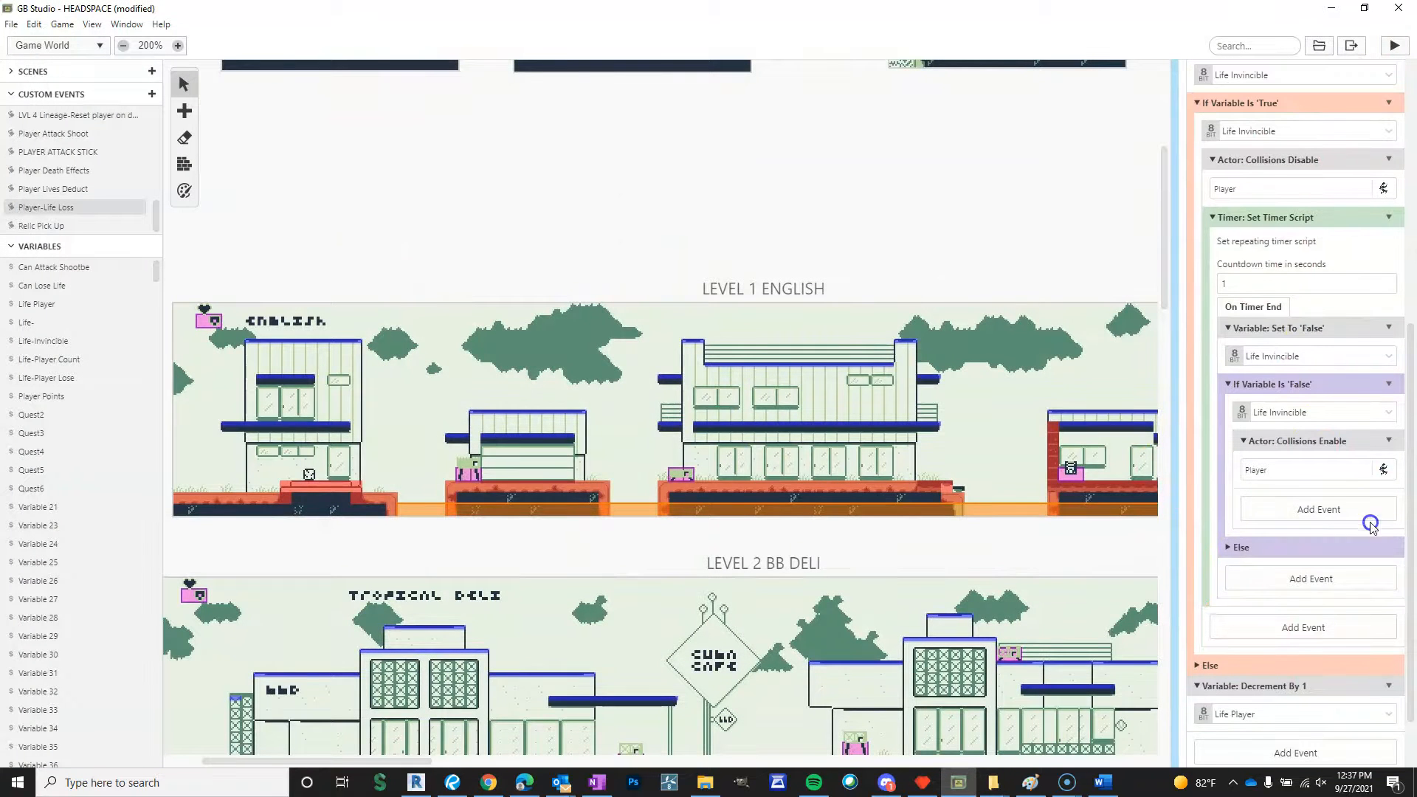
pyautogui.click(886, 786)
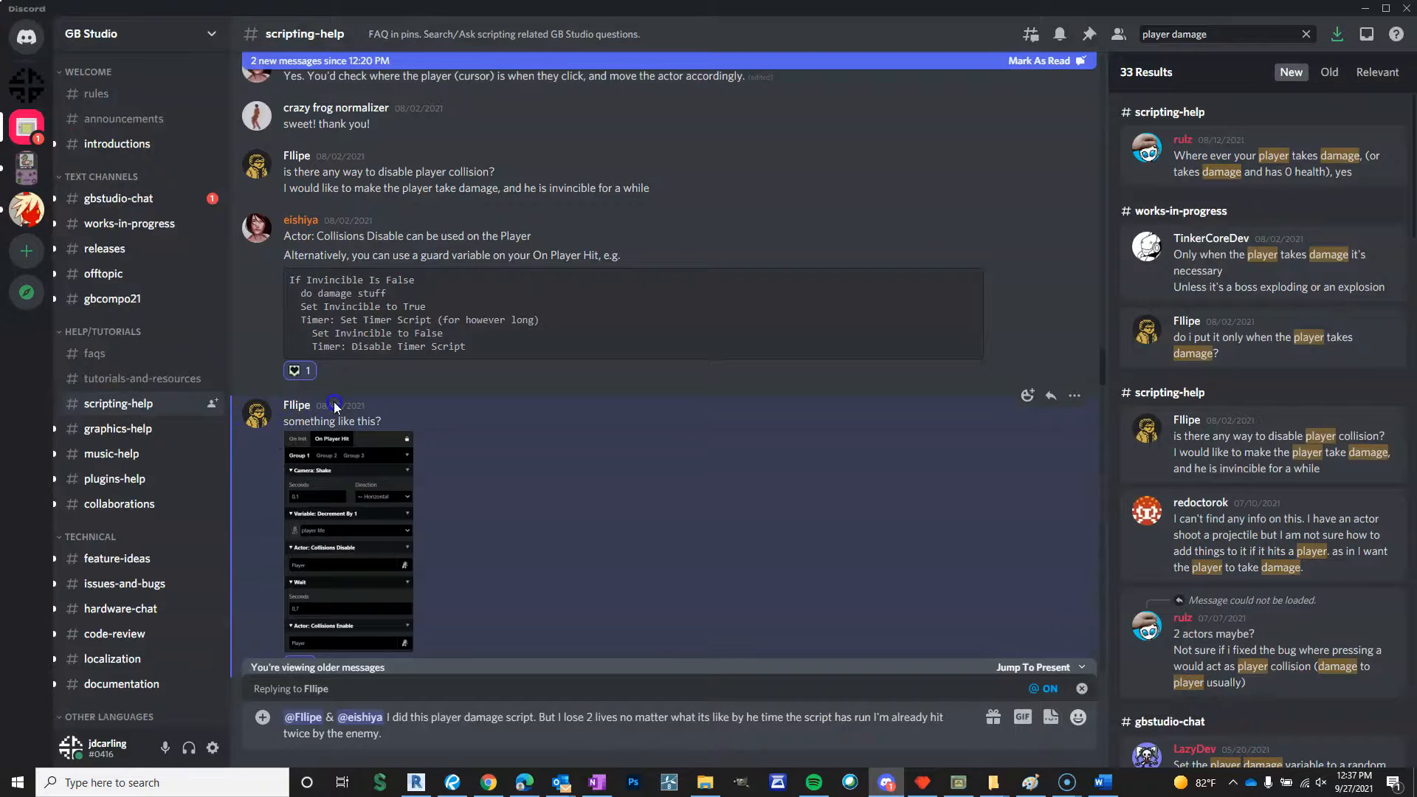
pyautogui.click(1362, 9)
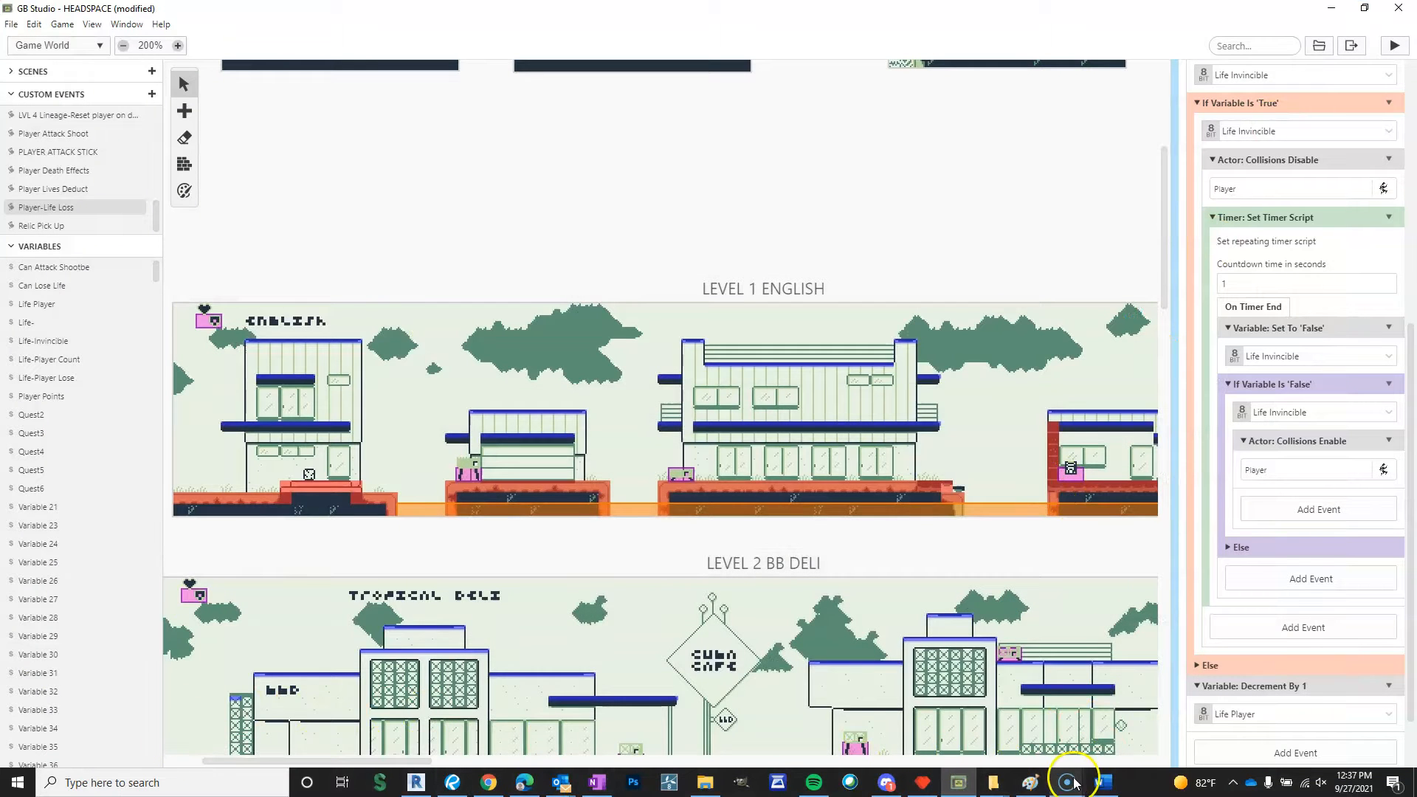